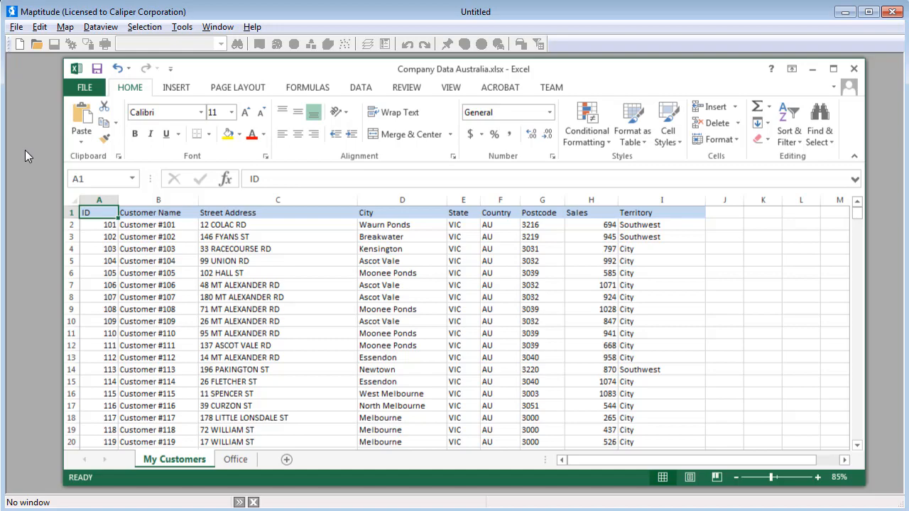
# Start a new map workspace from the My Customers sheet of Company Data Australia.xlsx
pyautogui.click(22, 44)
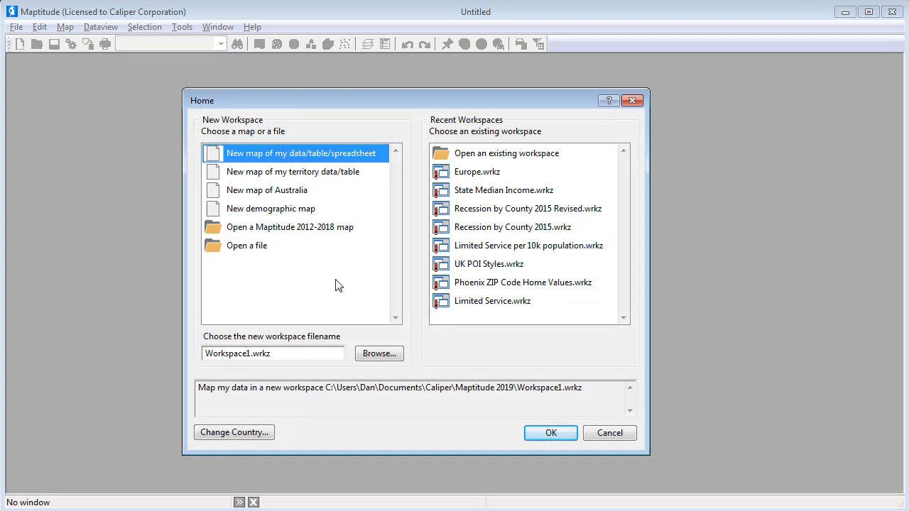
pyautogui.click(542, 432)
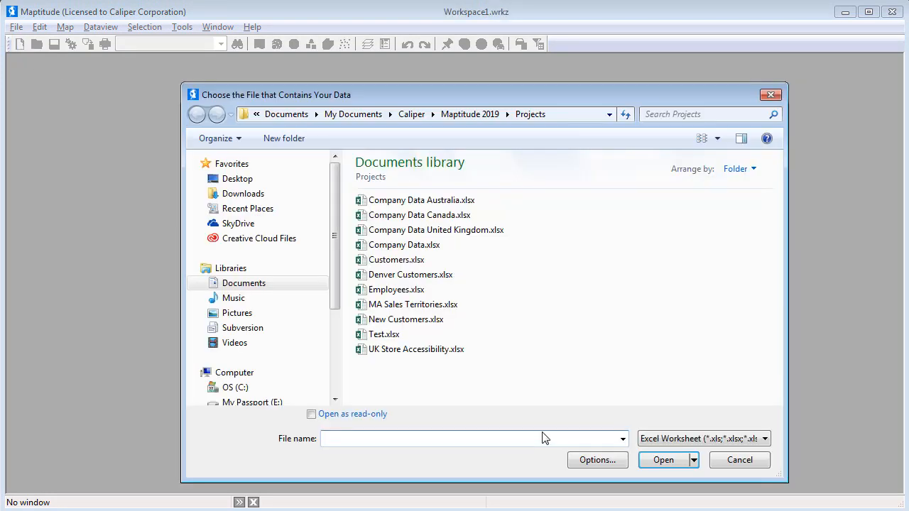
pyautogui.click(462, 201)
pyautogui.click(653, 461)
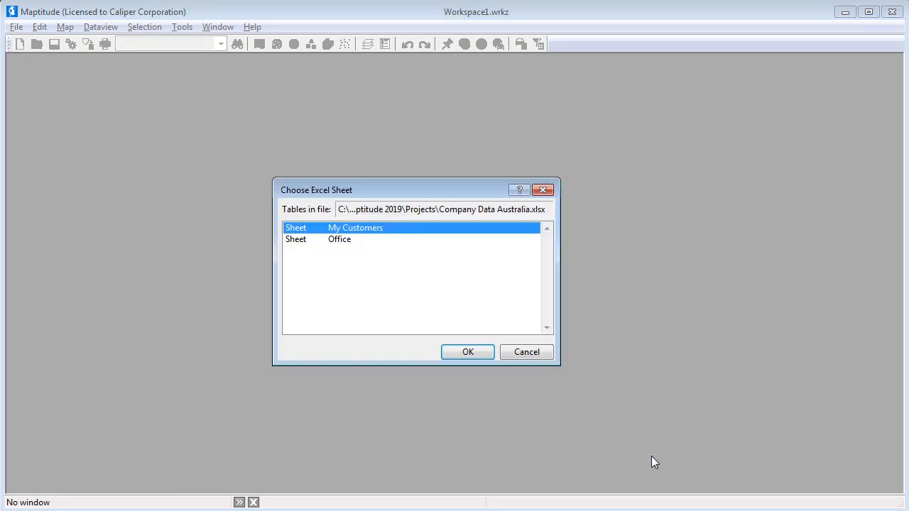
pyautogui.click(468, 352)
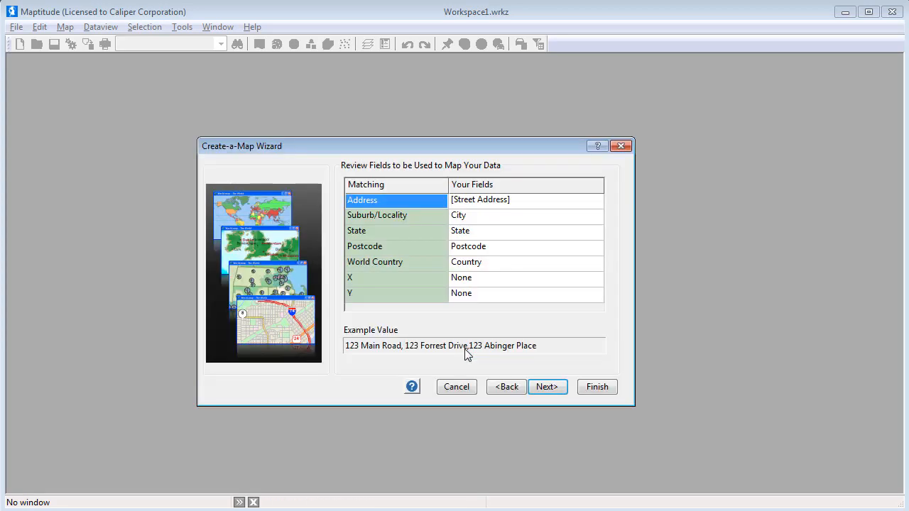
# Map the imported customer records by Address, Locality or Postcode, with no theme
pyautogui.click(541, 387)
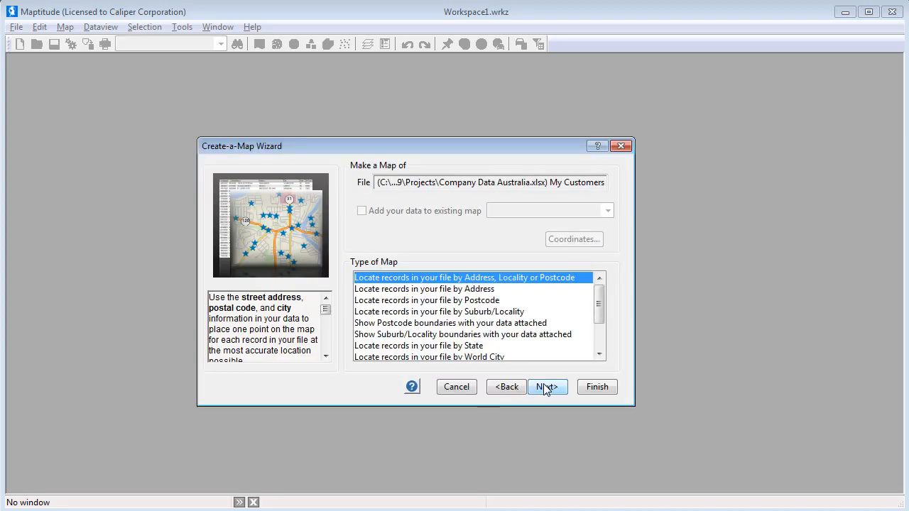
pyautogui.click(544, 386)
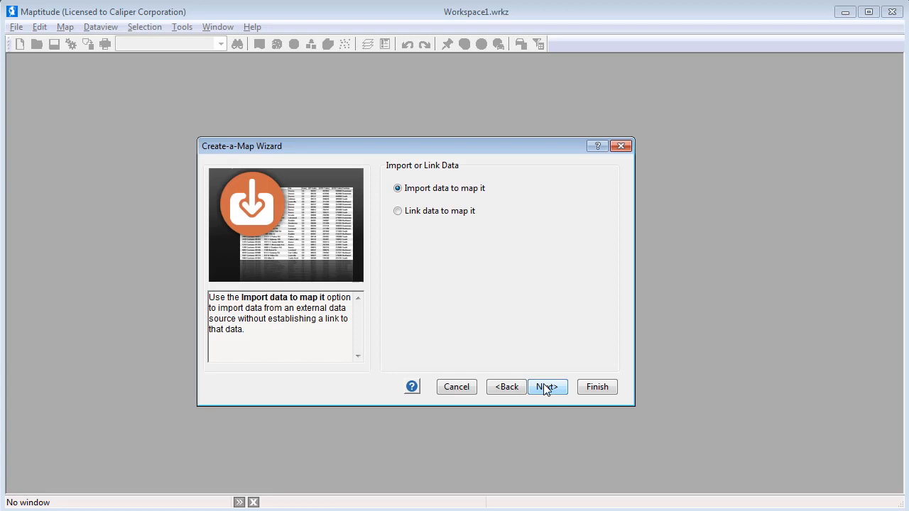
pyautogui.click(544, 387)
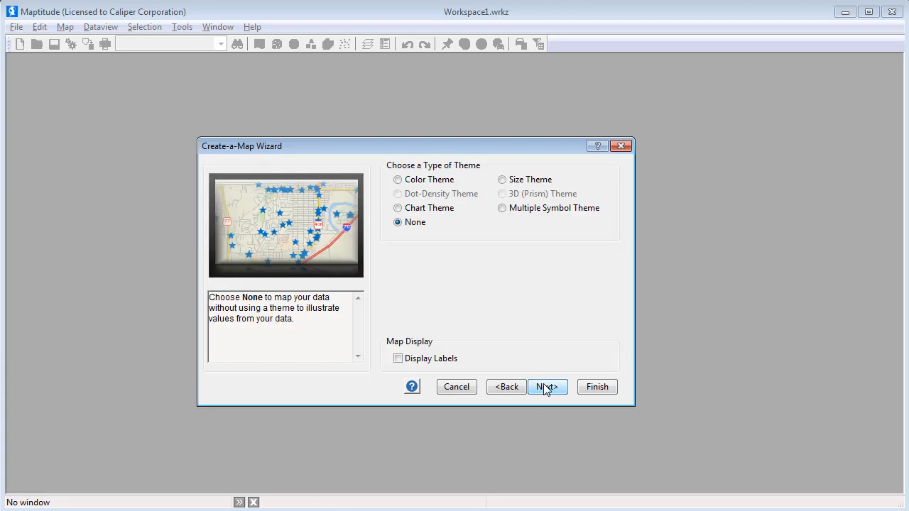
pyautogui.click(546, 387)
pyautogui.click(596, 387)
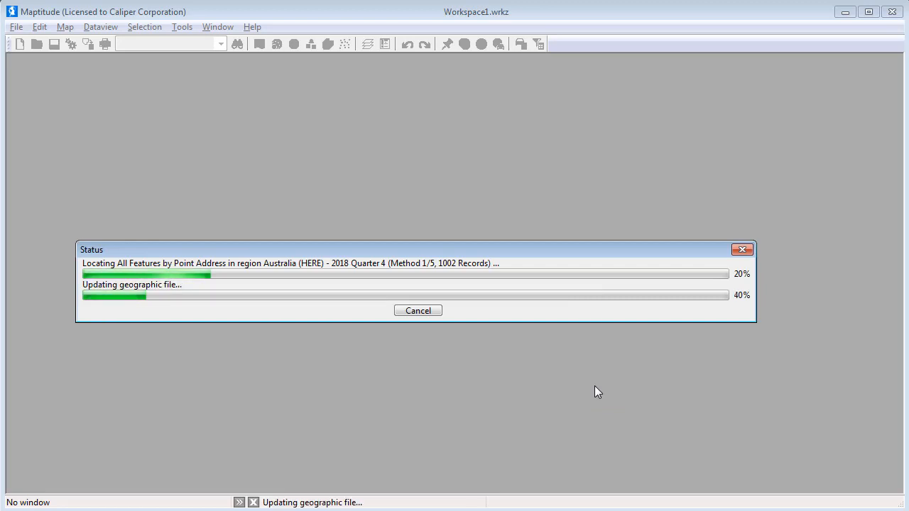
pyautogui.click(578, 378)
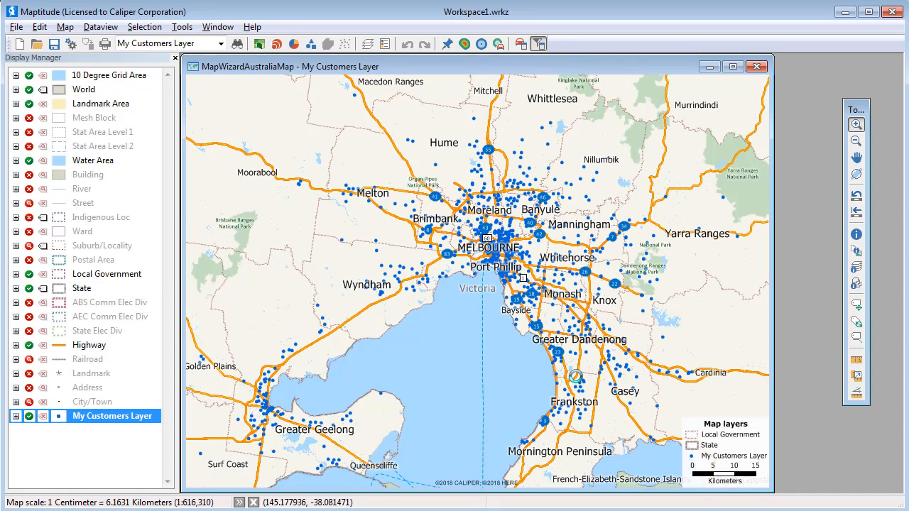
# Add the My Customers sheet of Company Data Australia.xlsx to the existing map as a further data source
pyautogui.click(65, 27)
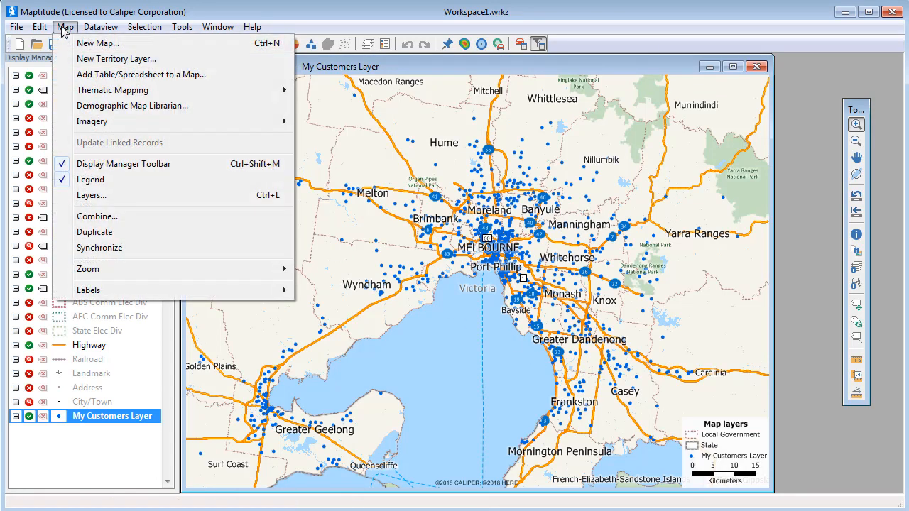
pyautogui.click(118, 74)
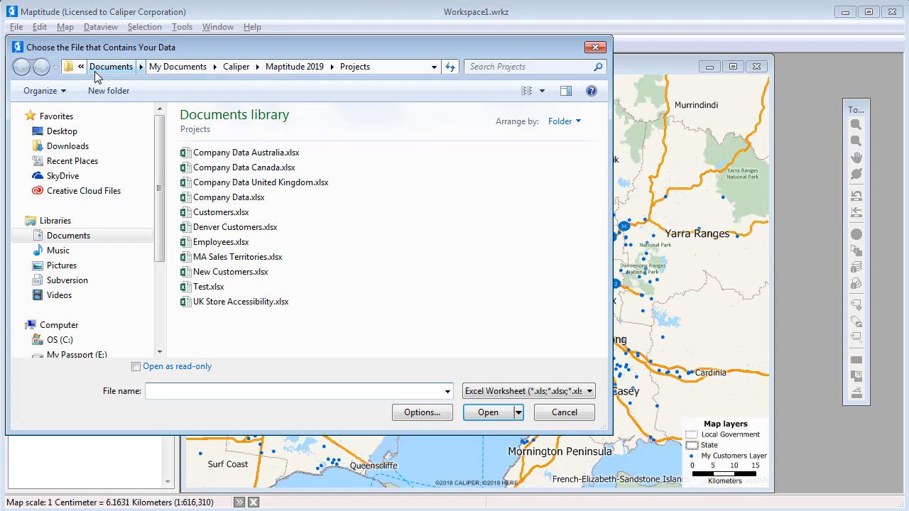
pyautogui.click(206, 153)
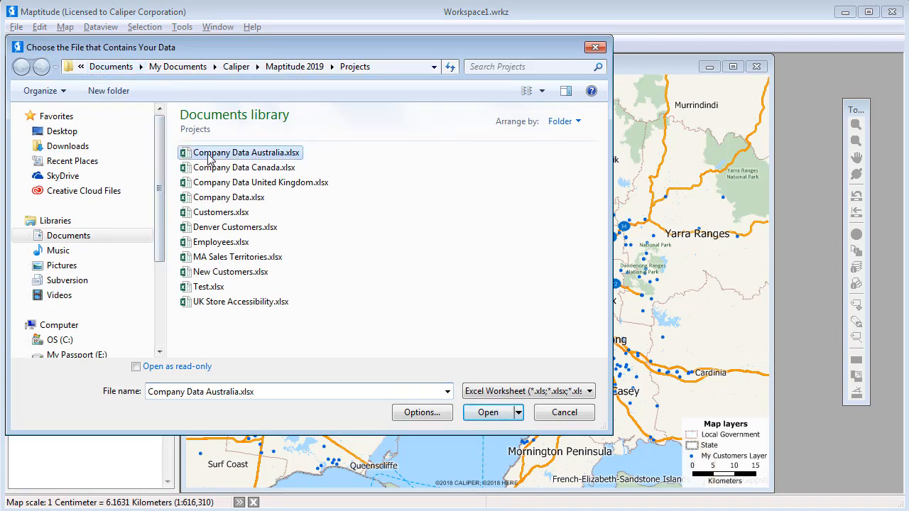
pyautogui.click(500, 408)
pyautogui.click(467, 352)
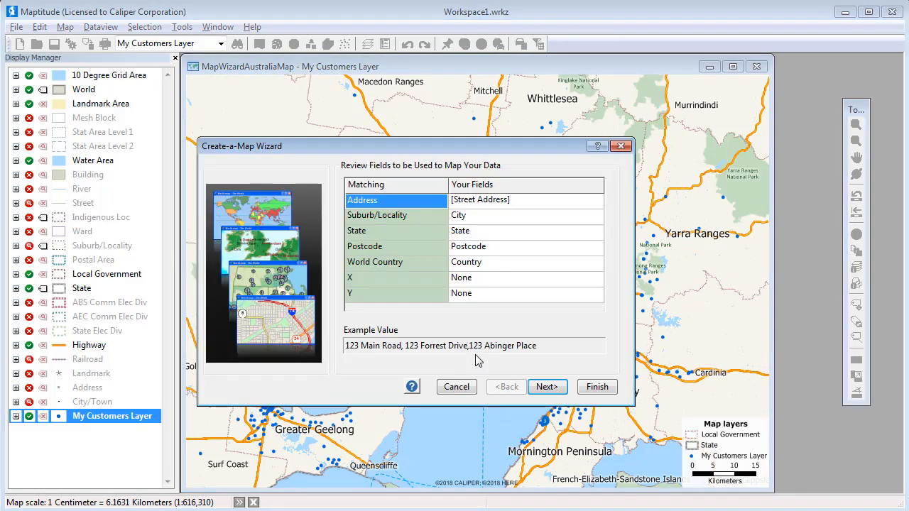
# Set the map type to show Postcode boundaries with the customer data attached, keeping the matched address fields
pyautogui.click(545, 386)
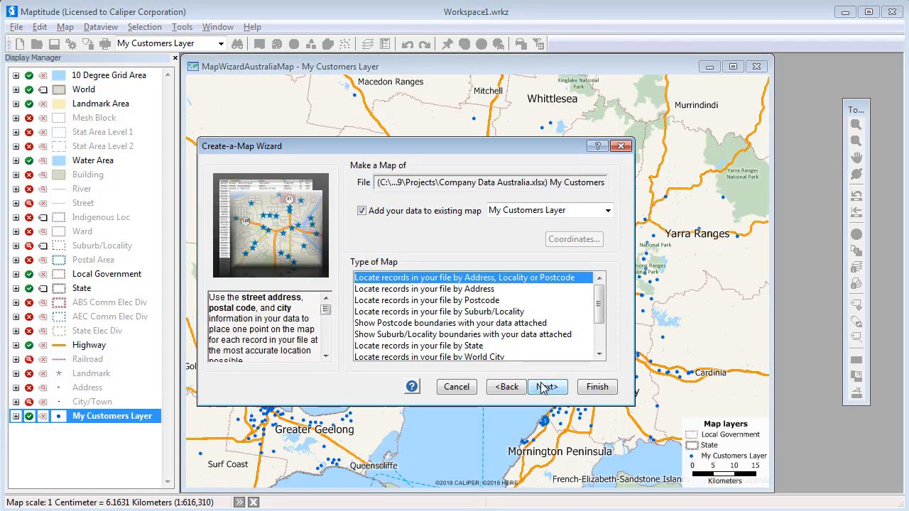
pyautogui.click(520, 324)
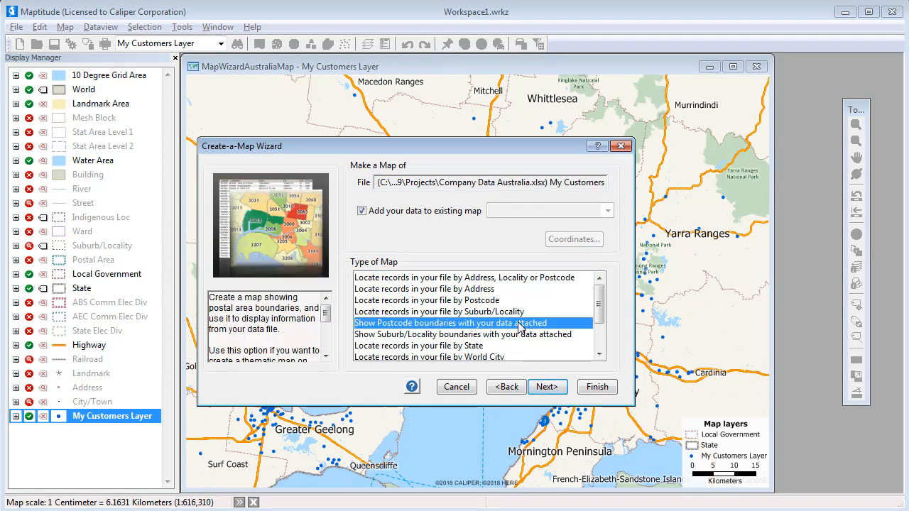
pyautogui.click(545, 386)
pyautogui.click(545, 387)
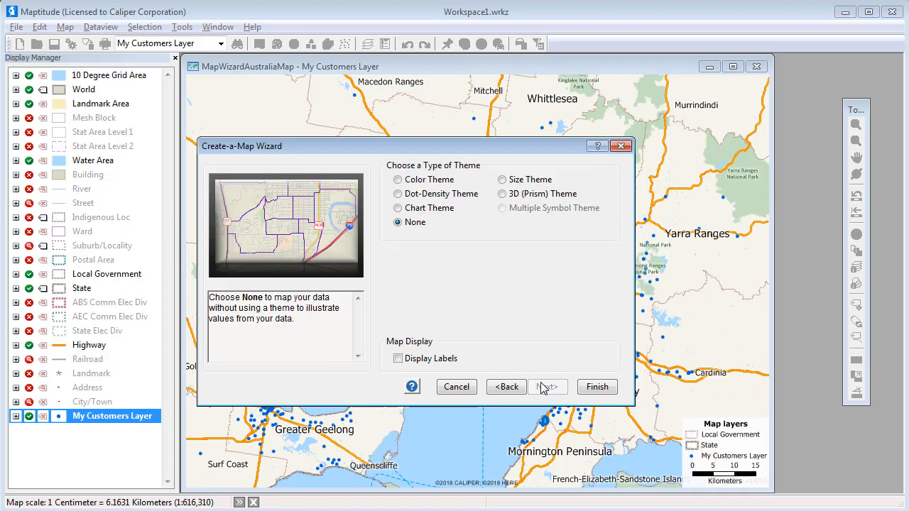
# Apply a Color Theme based on the Sales field to the postcode areas and finish the map
pyautogui.click(417, 182)
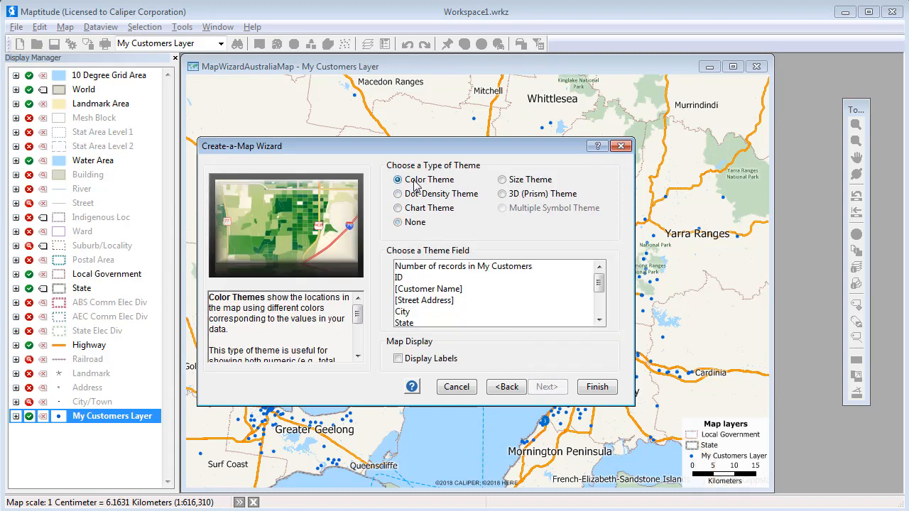
pyautogui.scroll(-2, 600, 314)
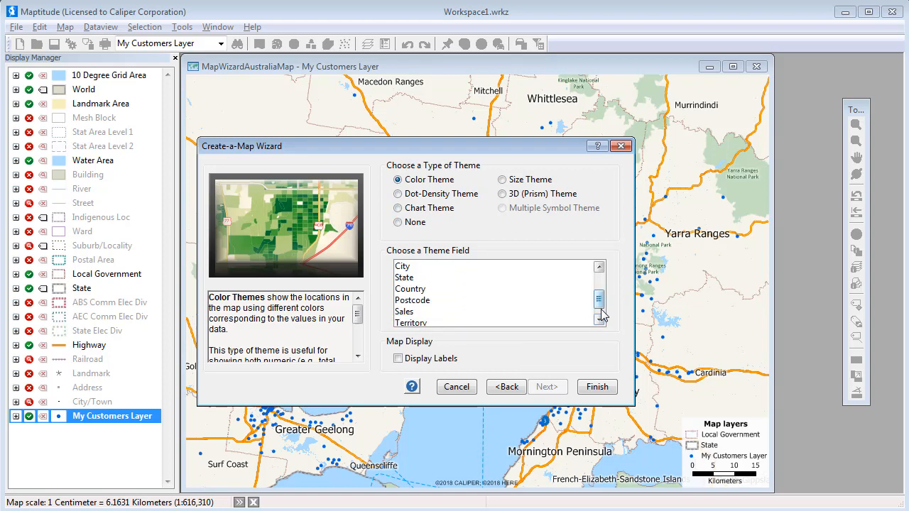
pyautogui.click(411, 313)
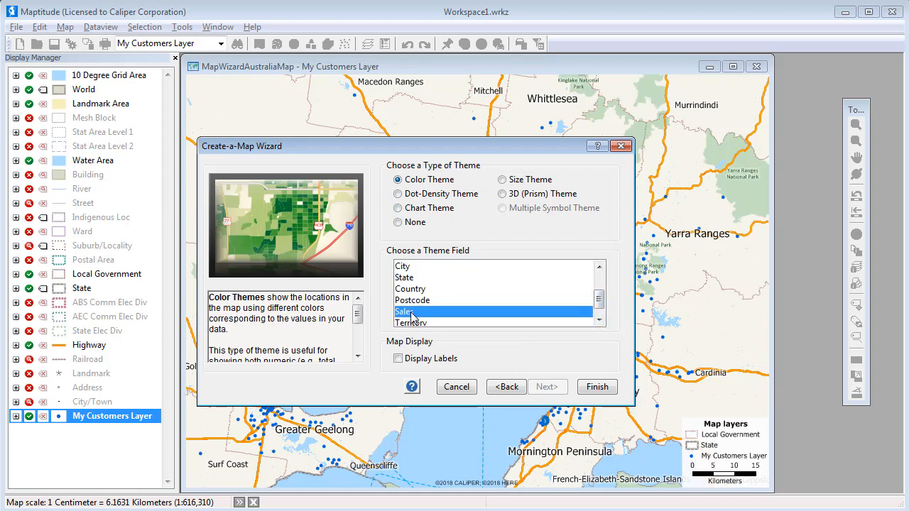
pyautogui.click(589, 387)
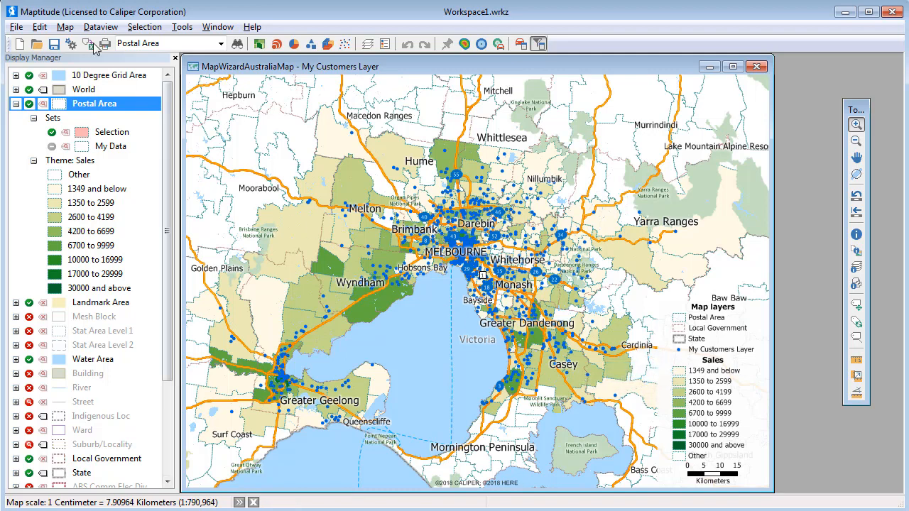
# Add the Office sheet of Company Data Australia.xlsx to the map
pyautogui.click(65, 27)
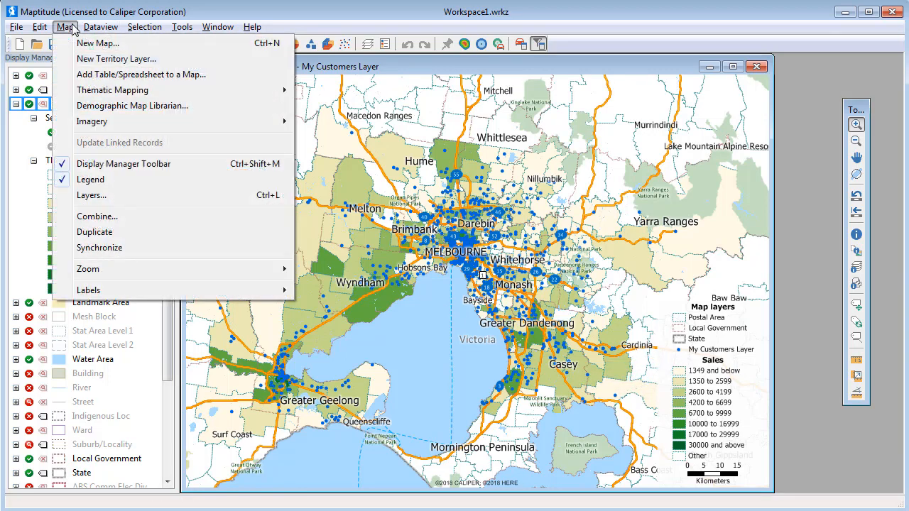
pyautogui.click(102, 74)
pyautogui.click(223, 152)
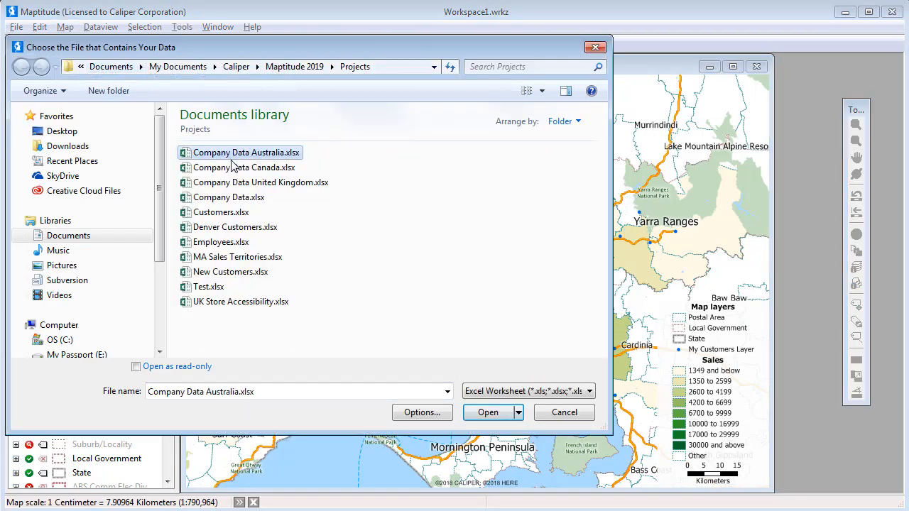
pyautogui.click(497, 412)
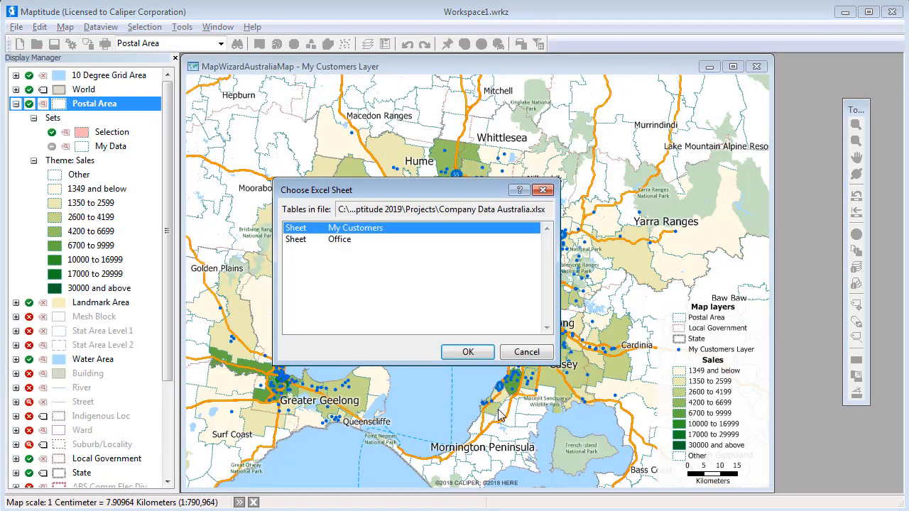
pyautogui.click(365, 240)
pyautogui.click(463, 352)
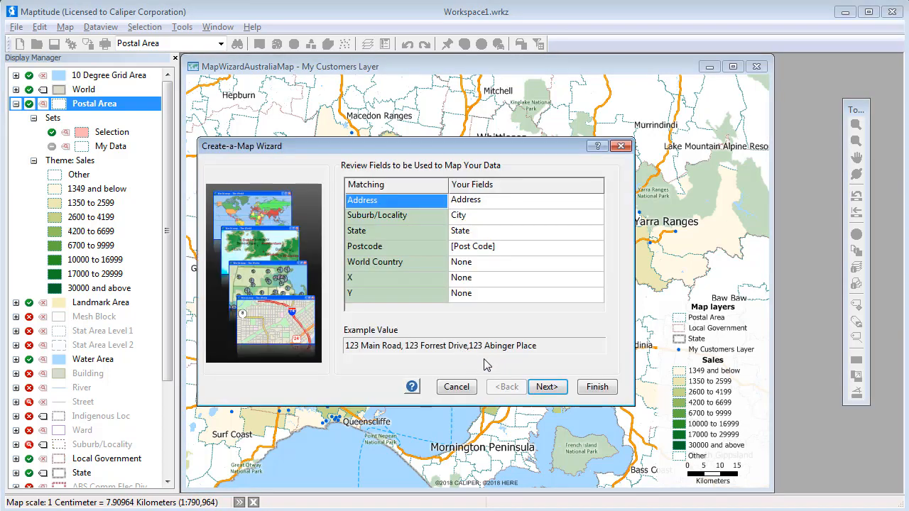
# Set the office records to be located by Address, Locality or Postcode, using imported data
pyautogui.click(543, 387)
pyautogui.click(530, 279)
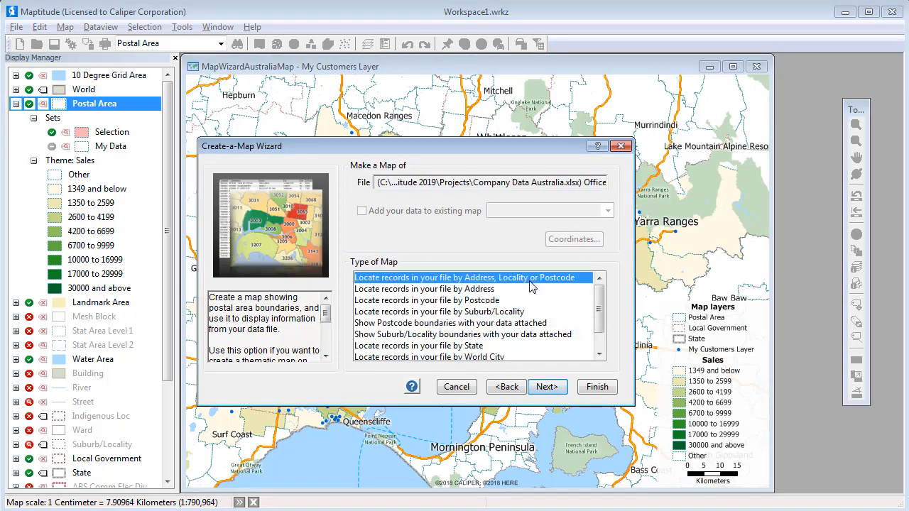
pyautogui.click(546, 388)
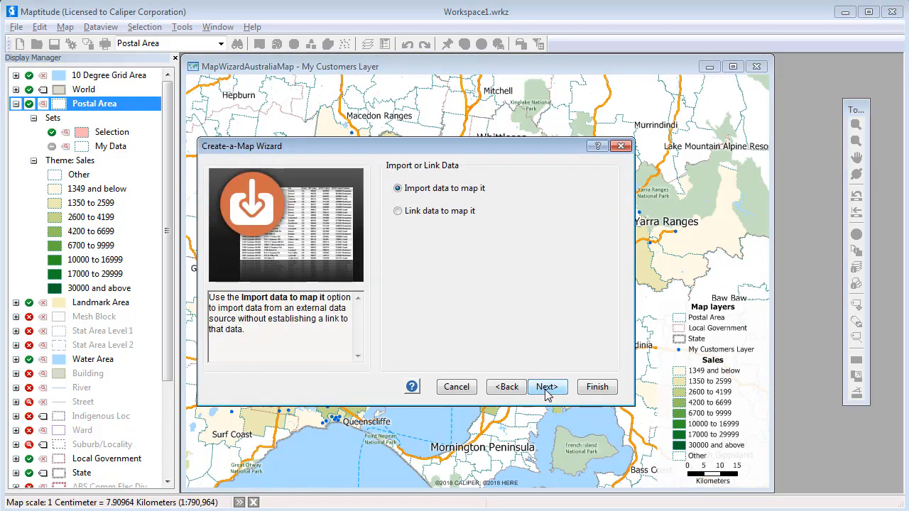
pyautogui.click(546, 392)
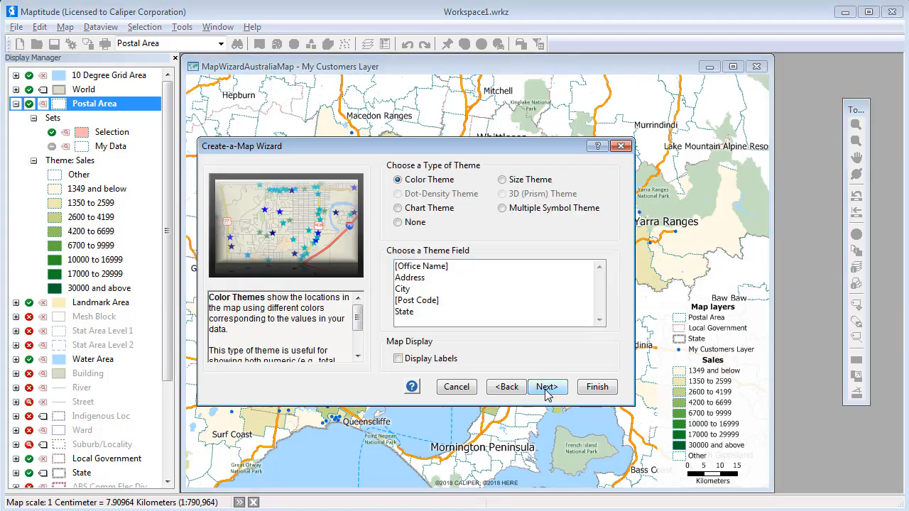
# Choose no theme for the offices and display labels from the Office Name field
pyautogui.click(400, 222)
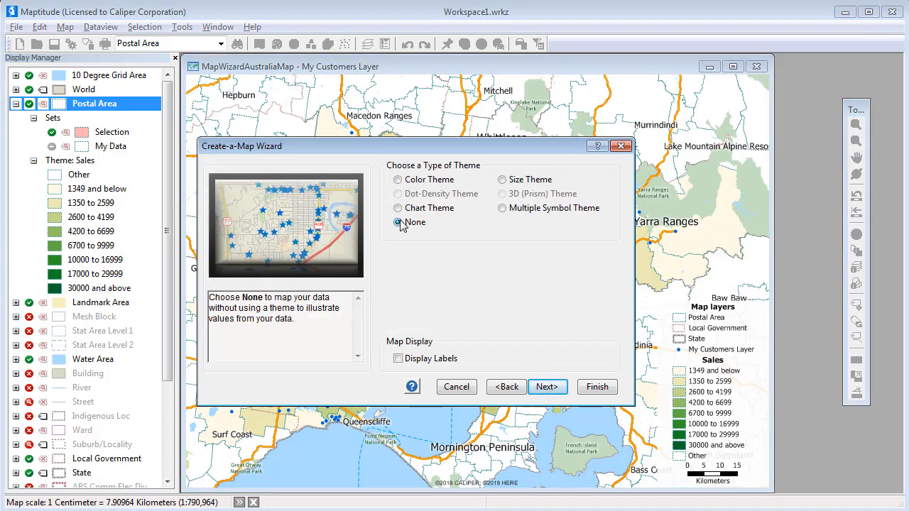
pyautogui.click(398, 358)
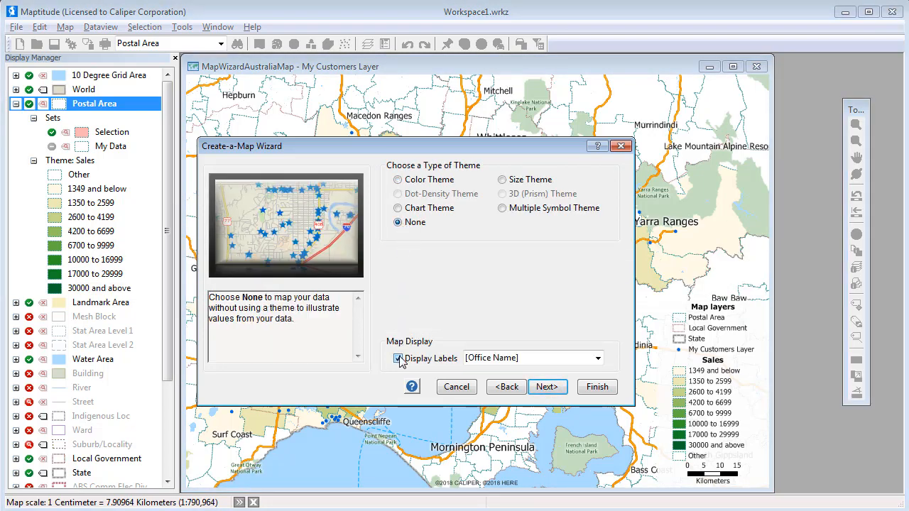
pyautogui.click(548, 388)
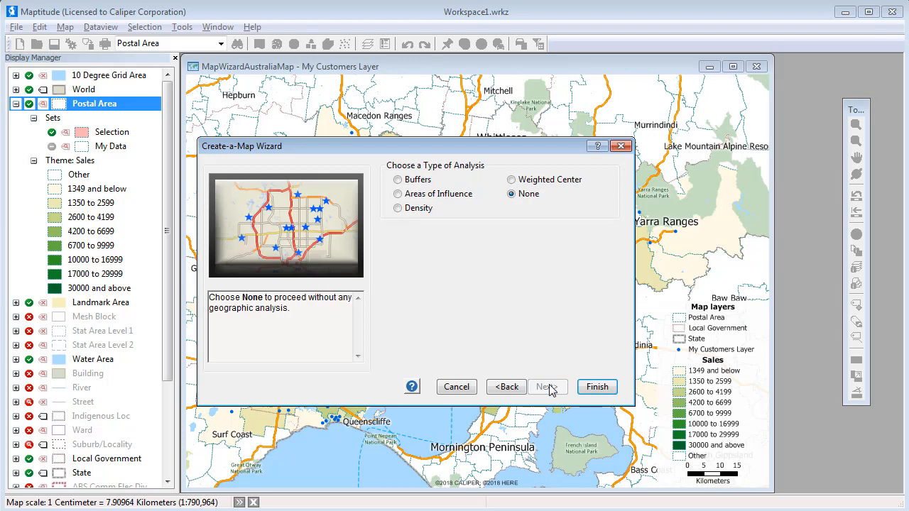
# Create fixed-size buffers of 5 and 10 kilometers around the offices with population calculated, and review the resulting buffer report
pyautogui.click(416, 184)
pyautogui.click(440, 268)
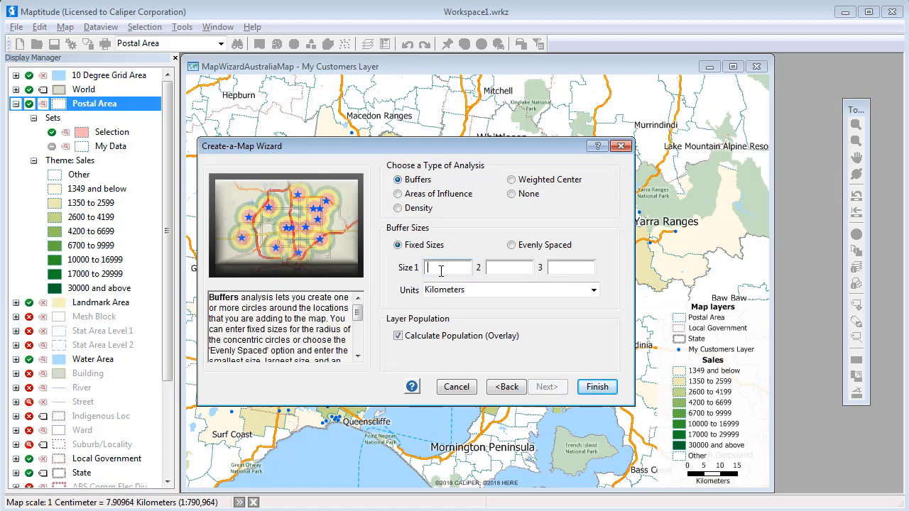
pyautogui.write('5')
pyautogui.click(493, 269)
pyautogui.write('10')
pyautogui.click(586, 389)
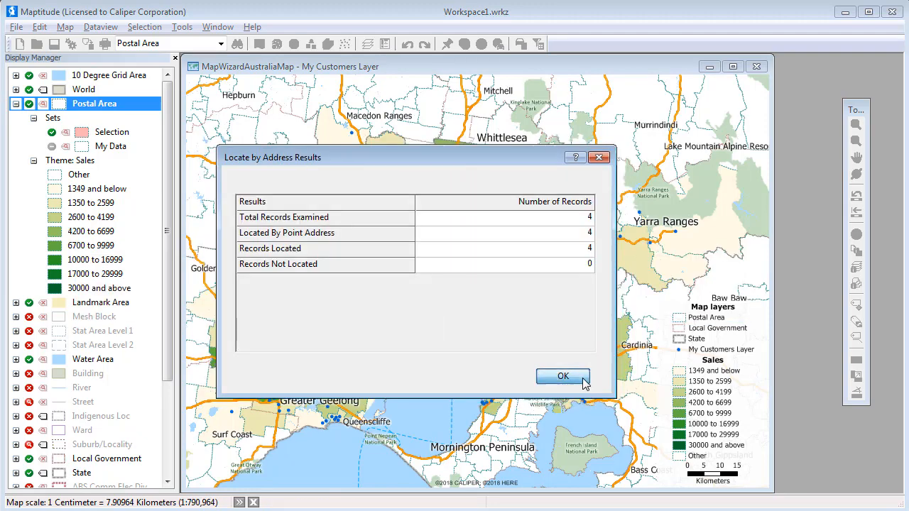
pyautogui.click(563, 377)
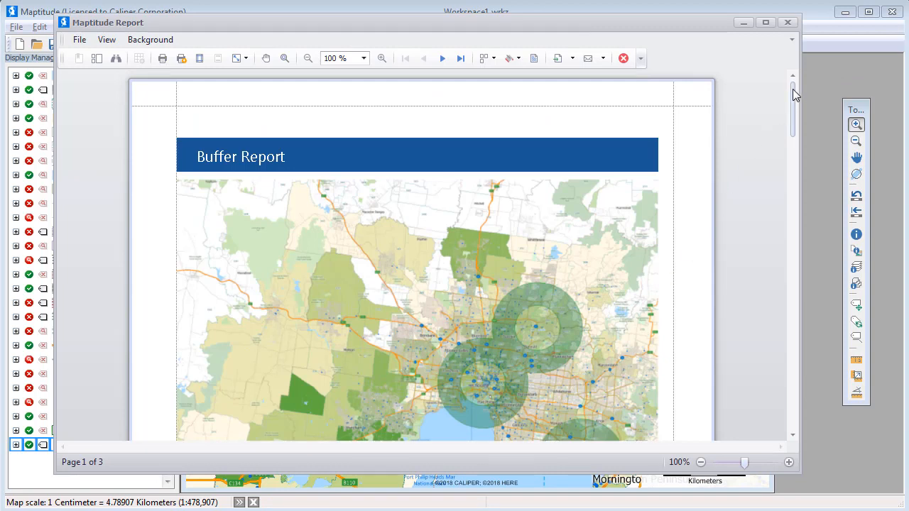
pyautogui.moveTo(794, 95); pyautogui.dragTo(775, 218)
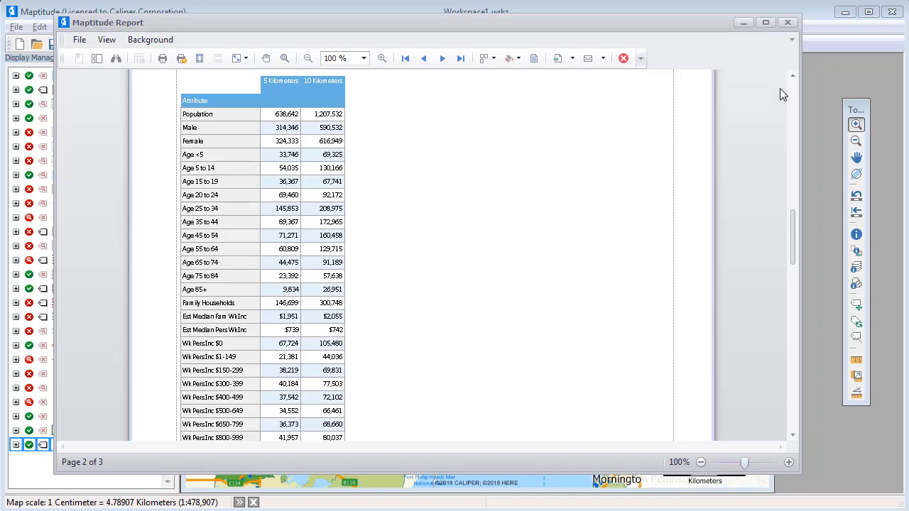
pyautogui.click(787, 24)
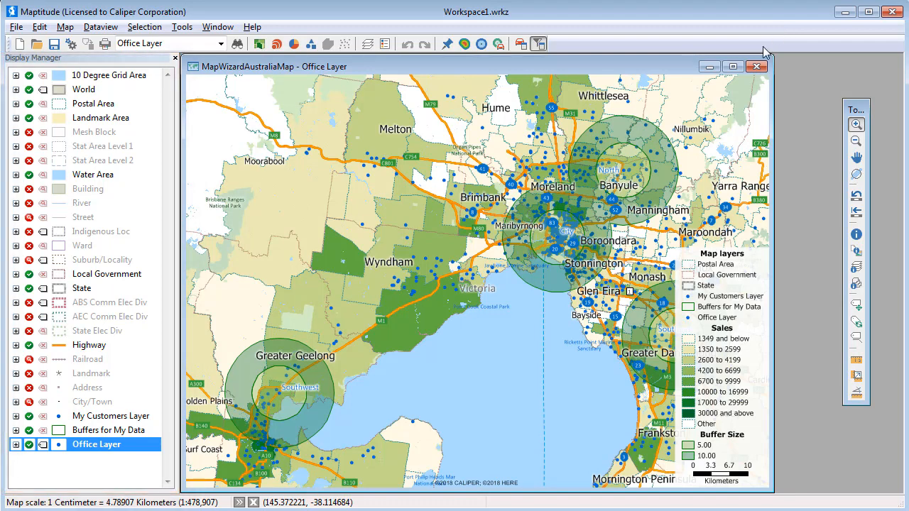
# Style the Office Layer symbols with size 16 and a dark red color
pyautogui.click(60, 445)
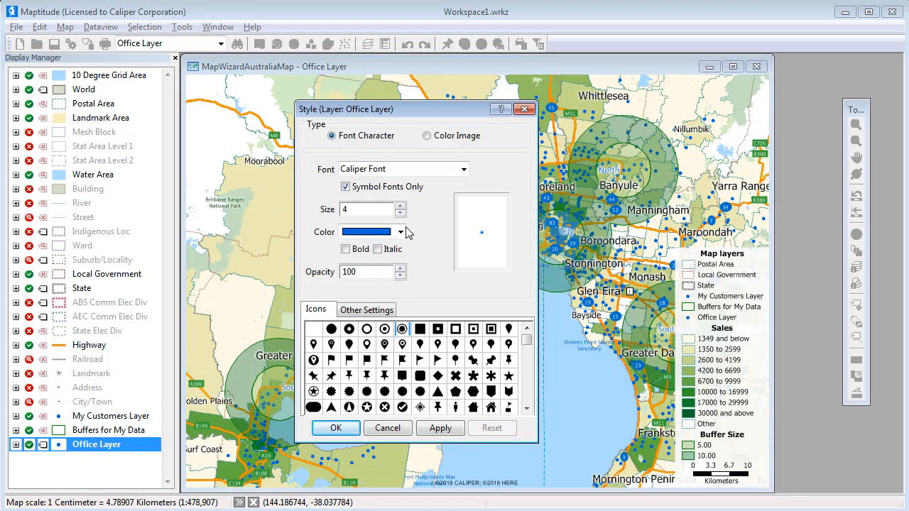
pyautogui.click(401, 206)
pyautogui.click(400, 206)
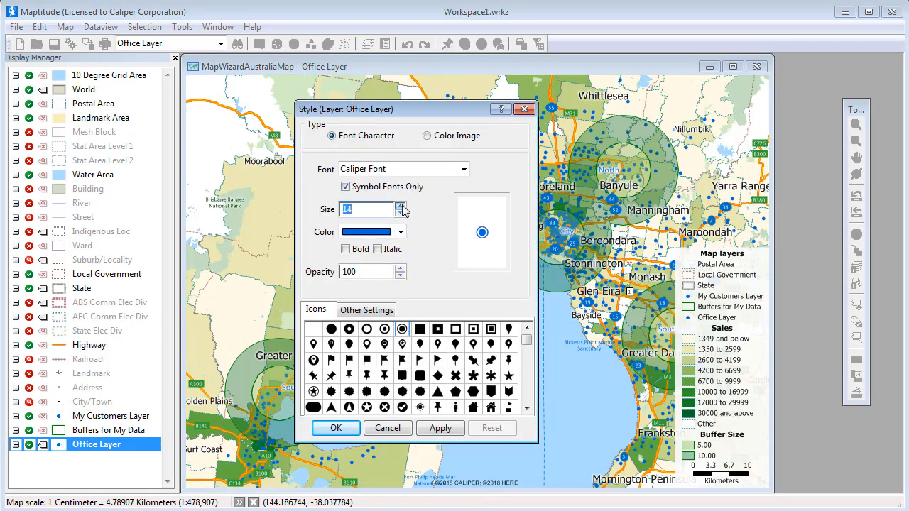
pyautogui.click(400, 206)
pyautogui.click(400, 232)
pyautogui.scroll(-6, 397, 263)
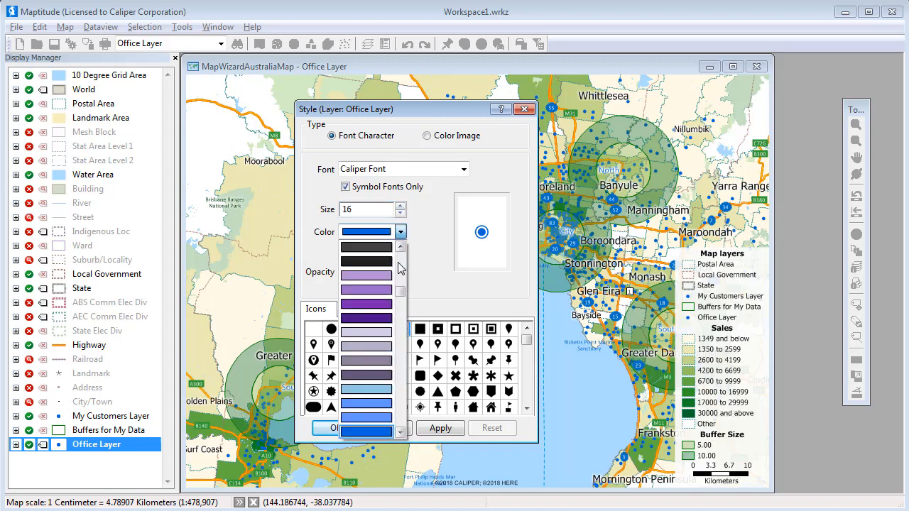
pyautogui.click(377, 282)
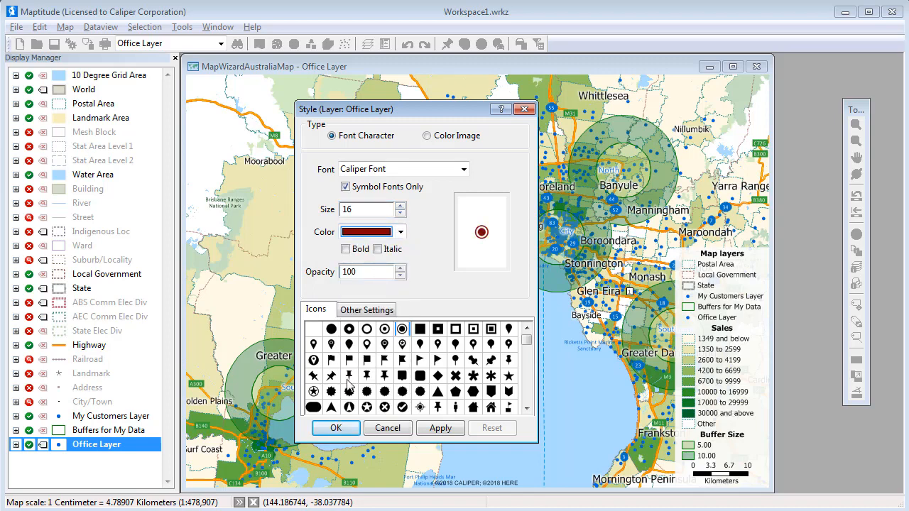
pyautogui.click(335, 428)
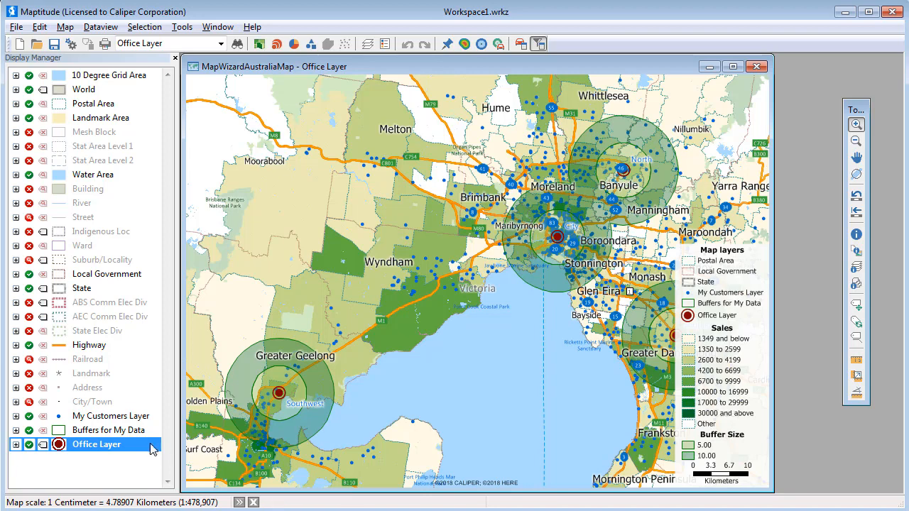
# Set the Office Layer labels to size 18 and a dark maroon color
pyautogui.click(43, 444)
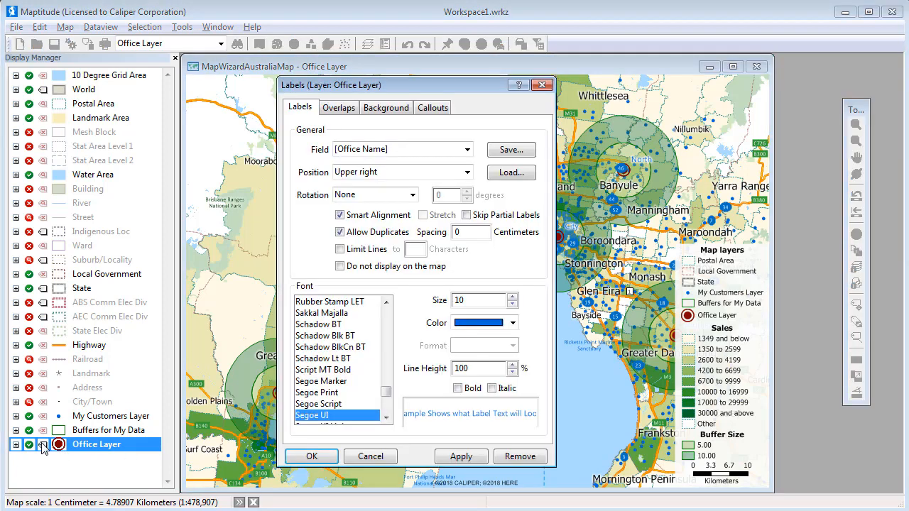
pyautogui.click(512, 297)
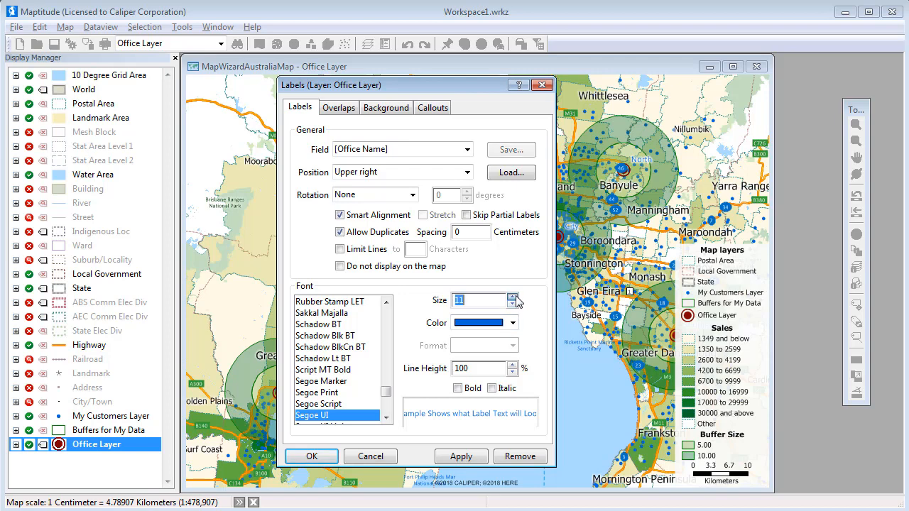
pyautogui.click(514, 298)
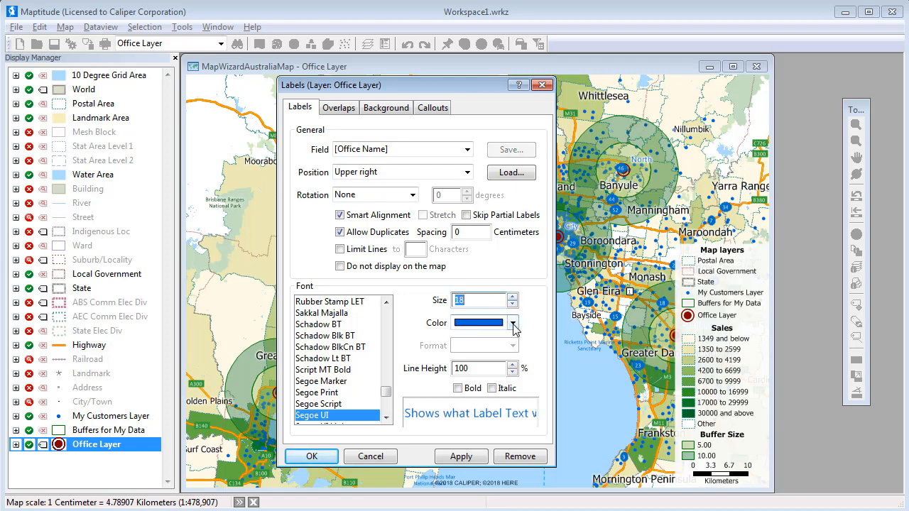
pyautogui.click(513, 324)
pyautogui.scroll(6, 513, 352)
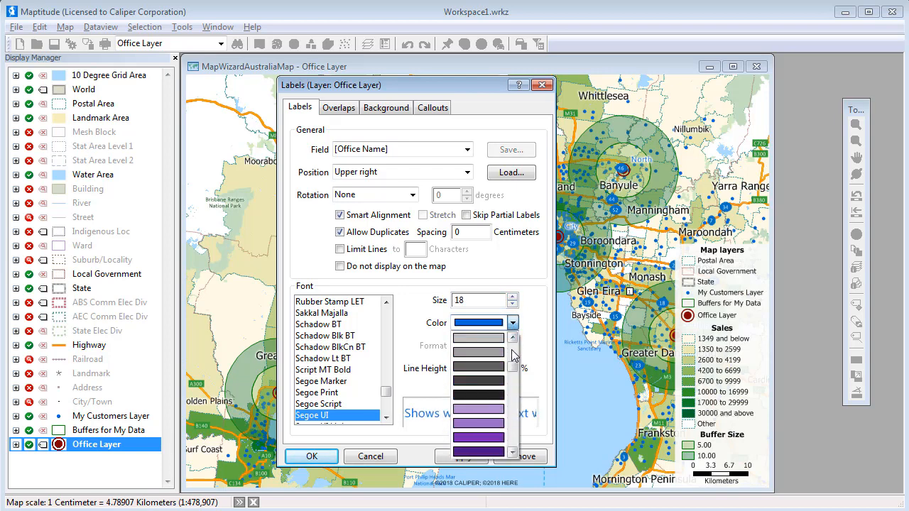
pyautogui.click(495, 352)
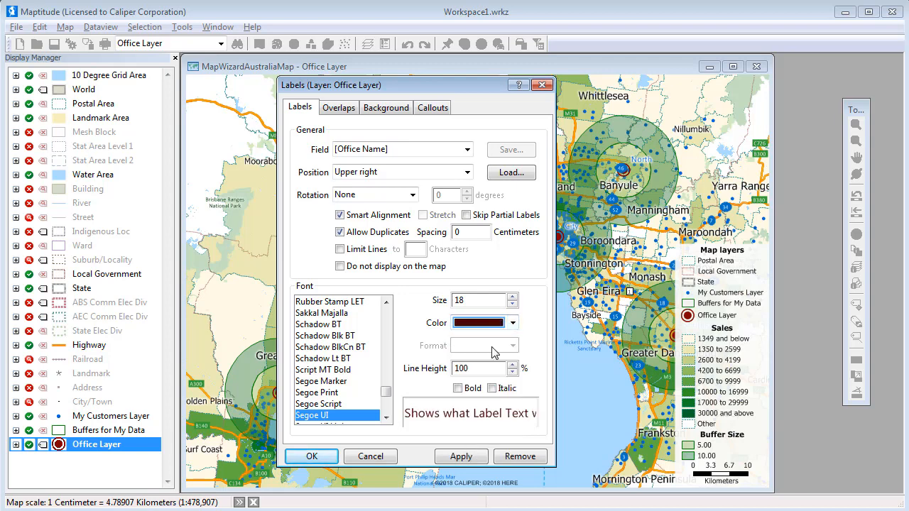
pyautogui.click(315, 457)
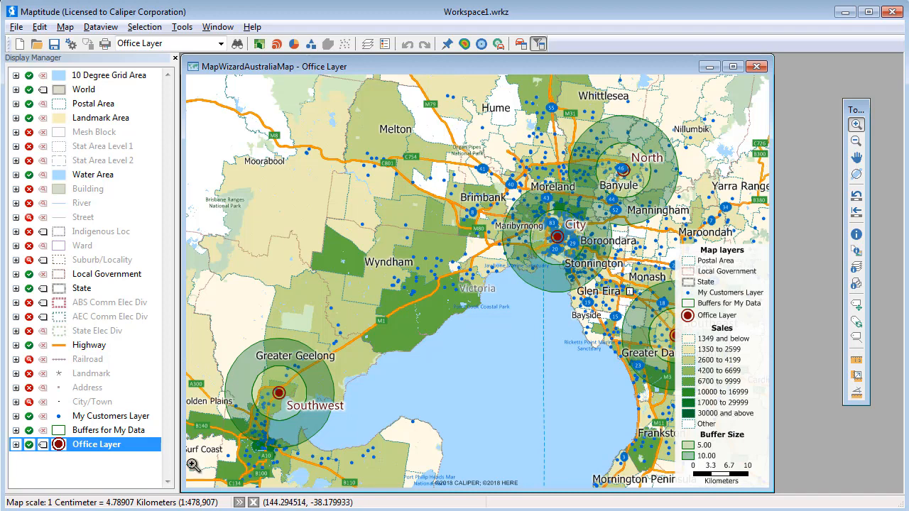
# Hide the Buffers for My Data and Postal Area layers, and set up 3 drive-time rings of 10 minutes around all Office Layer features
pyautogui.click(29, 431)
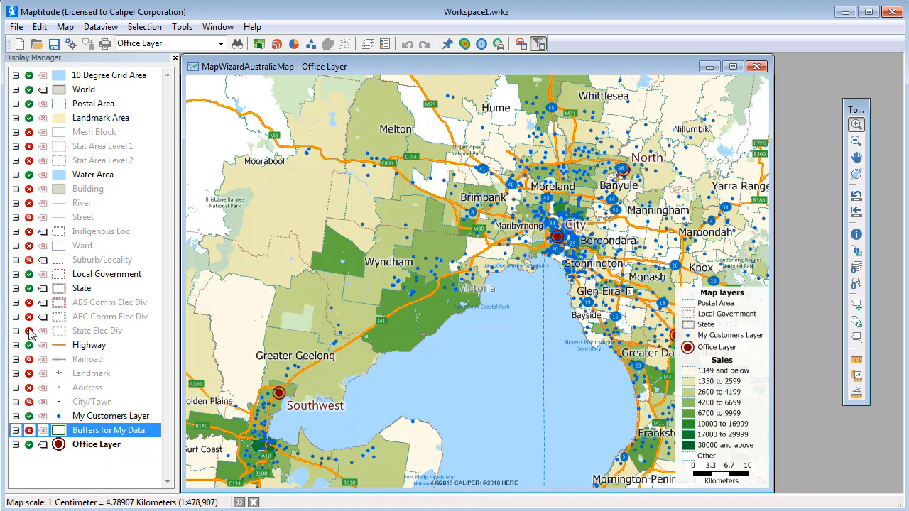
pyautogui.click(29, 104)
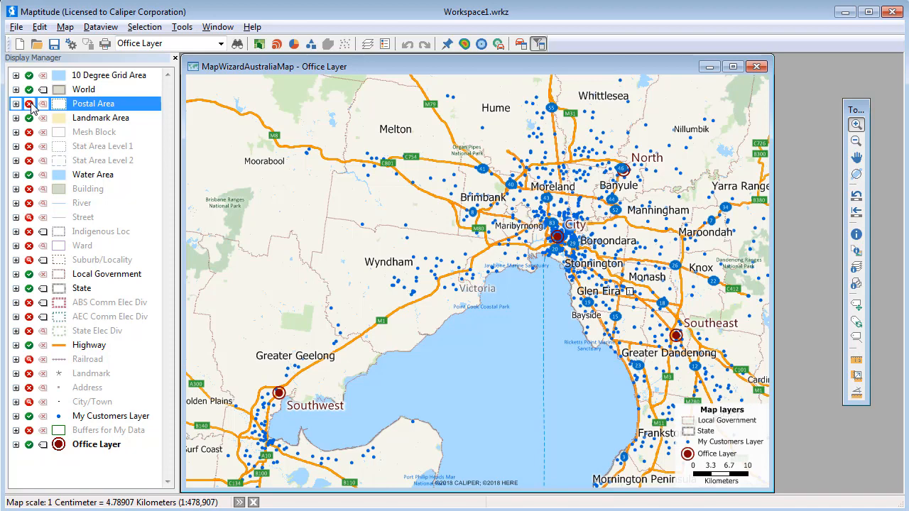
pyautogui.click(499, 44)
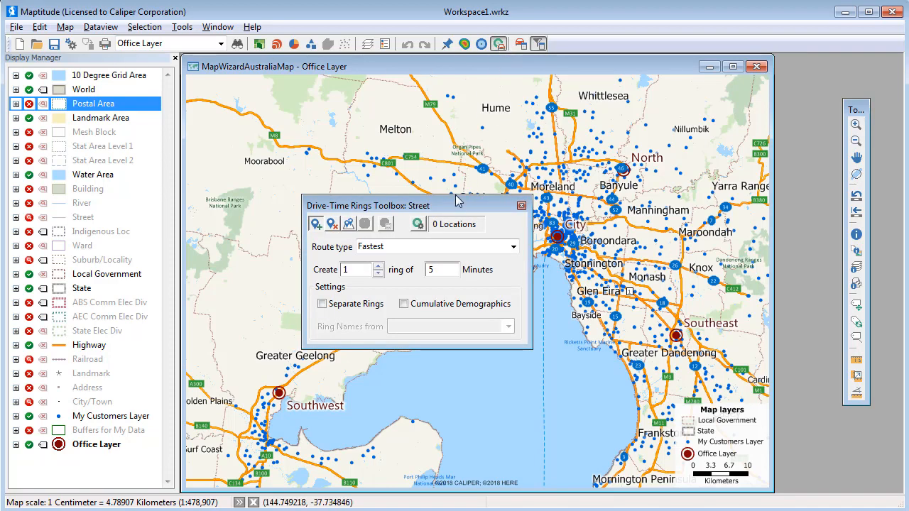
pyautogui.moveTo(458, 205); pyautogui.dragTo(813, 83)
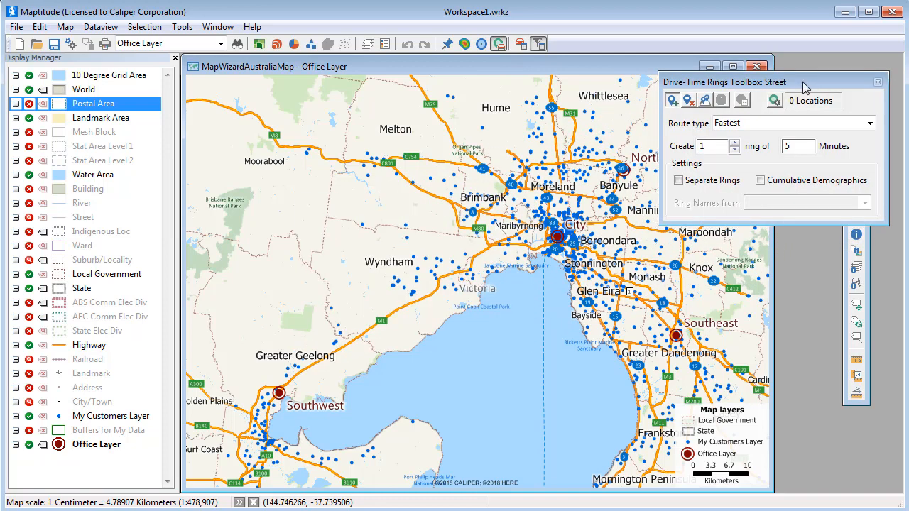
pyautogui.click(706, 102)
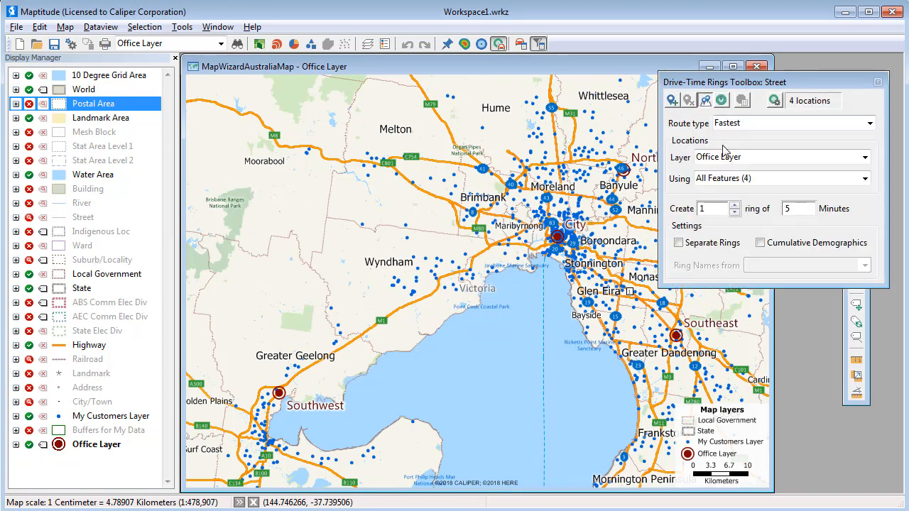
pyautogui.click(734, 204)
pyautogui.click(734, 204)
pyautogui.doubleClick(786, 210)
# Configure the drive-time ring demographics to count features from My Customers Layer and sum their Sales
pyautogui.click(775, 100)
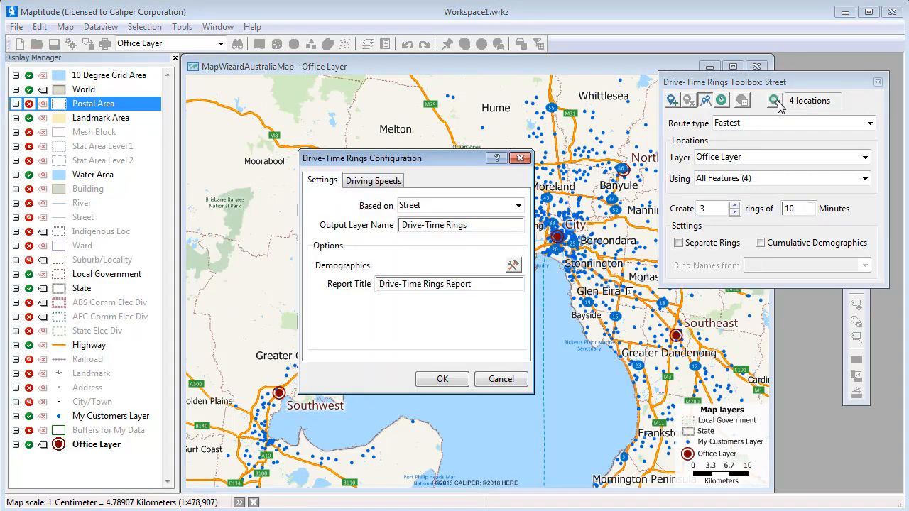
pyautogui.click(513, 264)
pyautogui.click(501, 225)
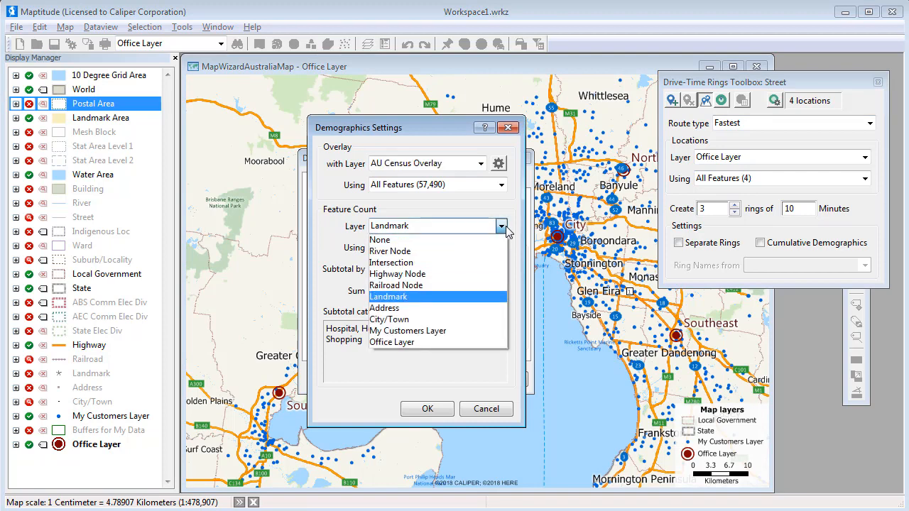
pyautogui.click(481, 291)
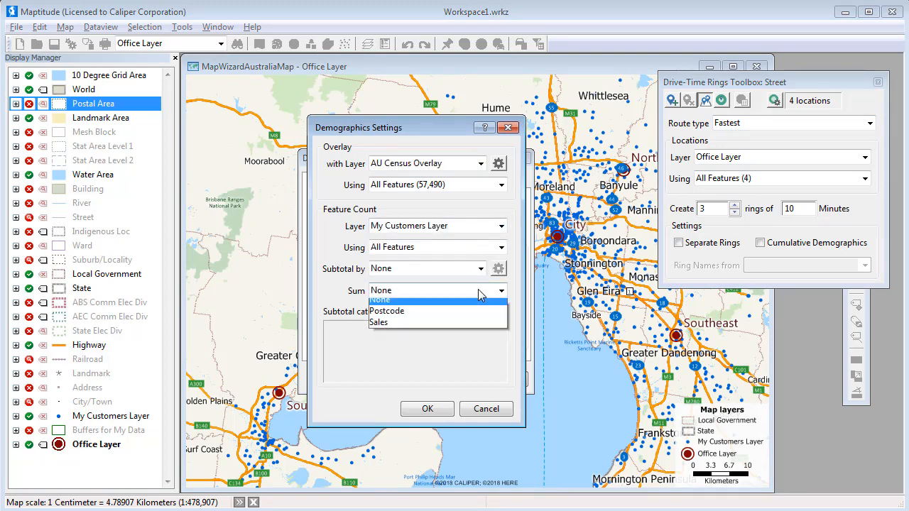
pyautogui.click(463, 325)
pyautogui.click(427, 409)
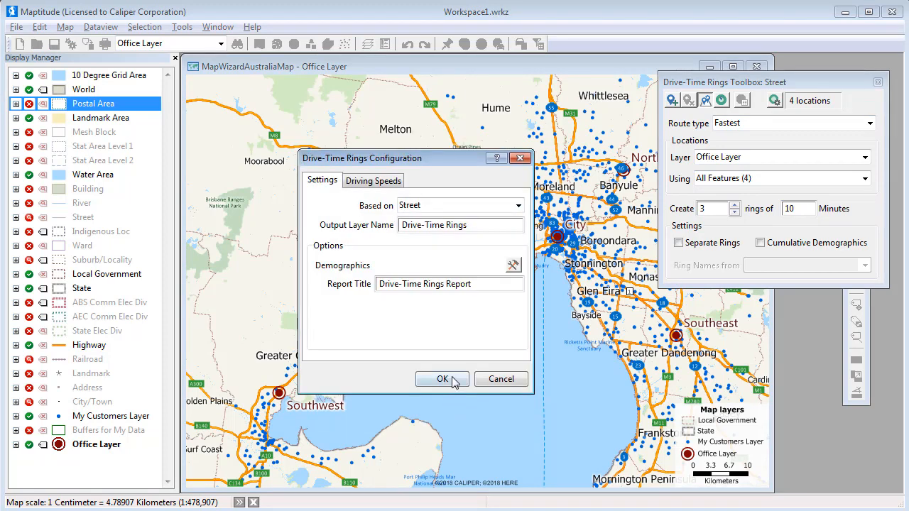
pyautogui.click(453, 380)
# Create the drive-time rings around the offices, generate their report and look through it
pyautogui.click(721, 103)
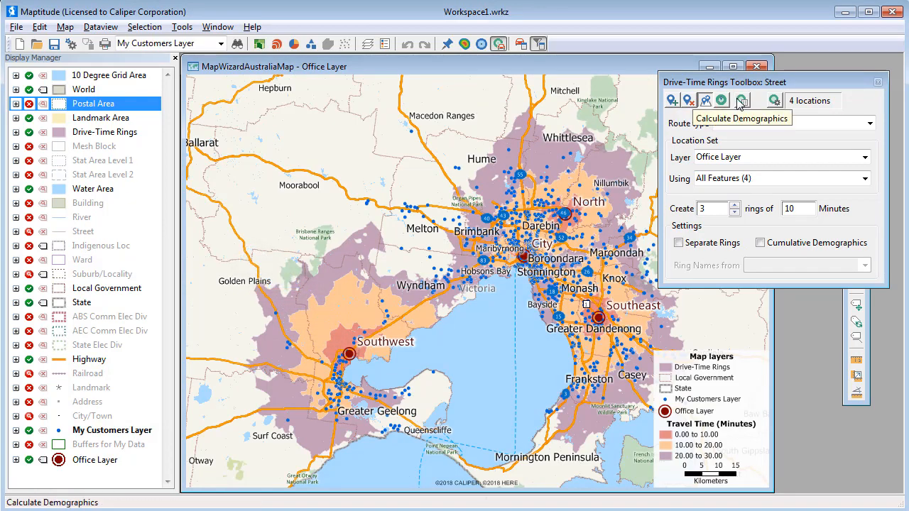
pyautogui.click(742, 104)
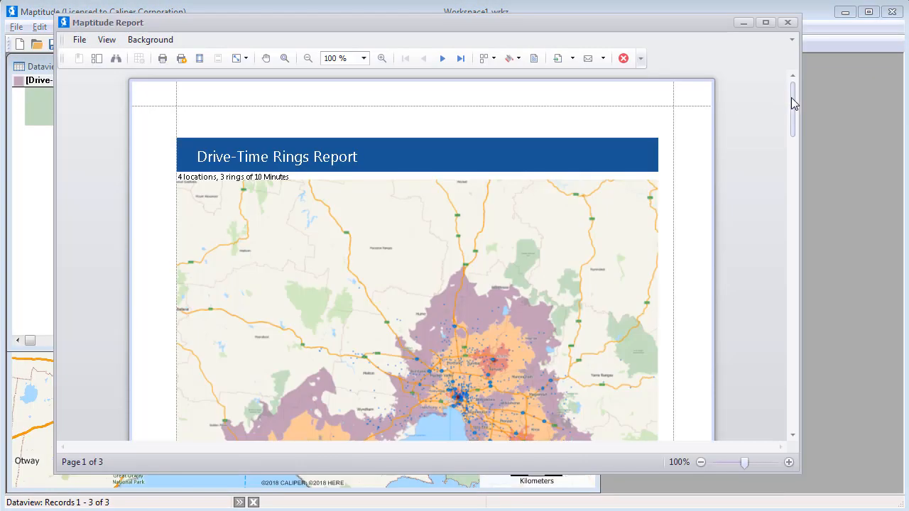
pyautogui.moveTo(792, 102); pyautogui.dragTo(784, 328)
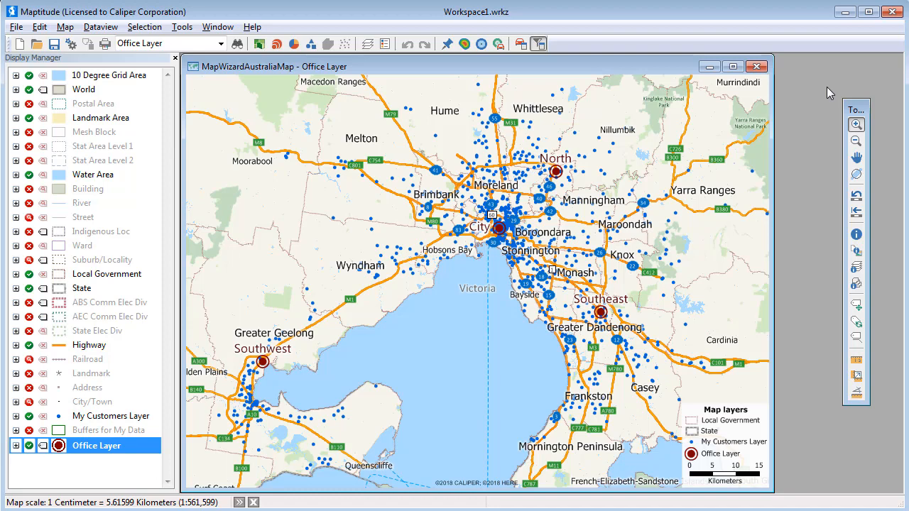
# Create a distance and travel time matrix from My Customers Layer to Office Layer, save it as Store Accessibility, and close the resulting workbook
pyautogui.click(182, 26)
pyautogui.moveTo(220, 63)
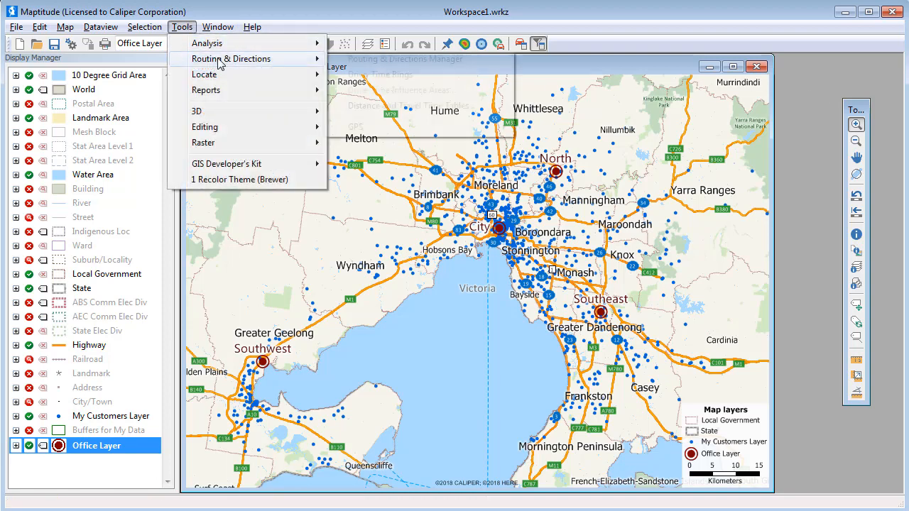
pyautogui.click(357, 110)
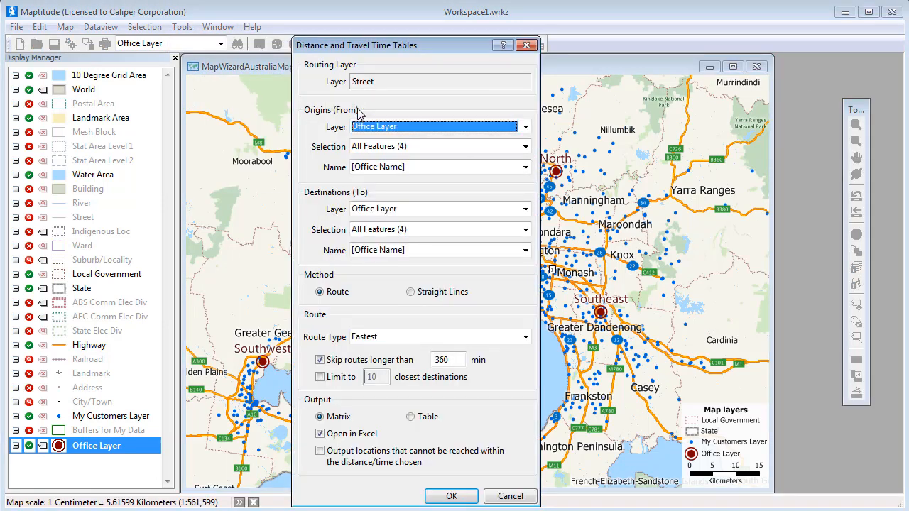
pyautogui.click(377, 126)
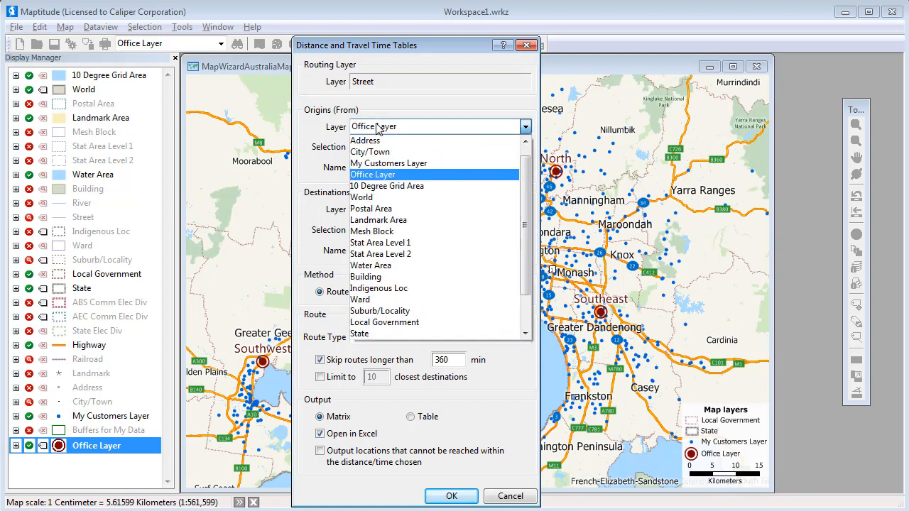
pyautogui.click(389, 163)
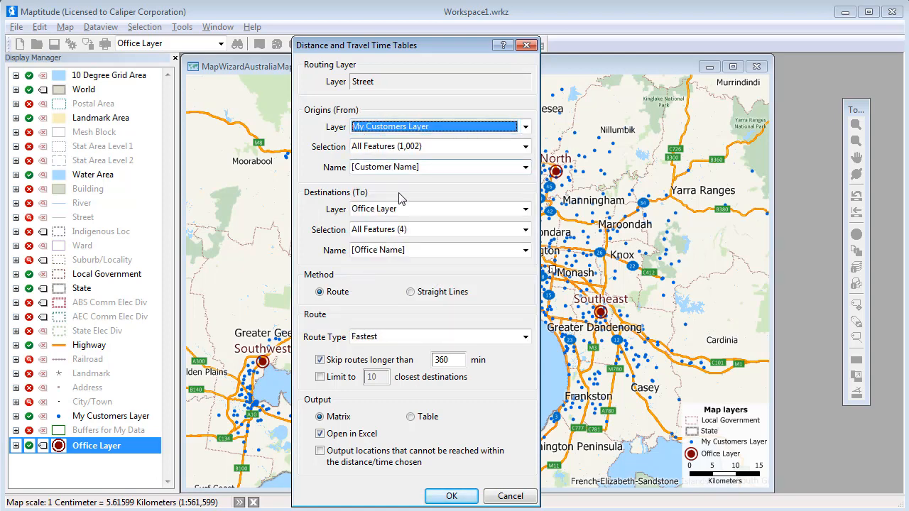
pyautogui.click(457, 497)
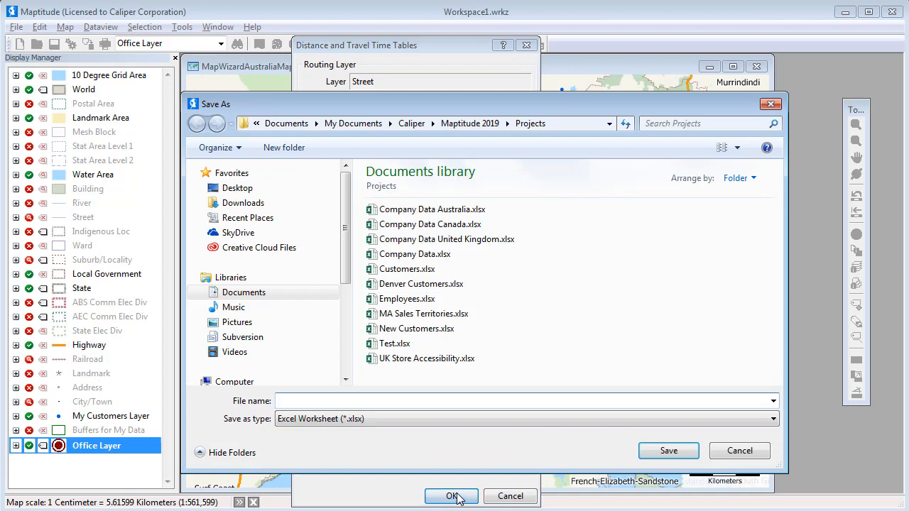
pyautogui.write('Store Accessibility')
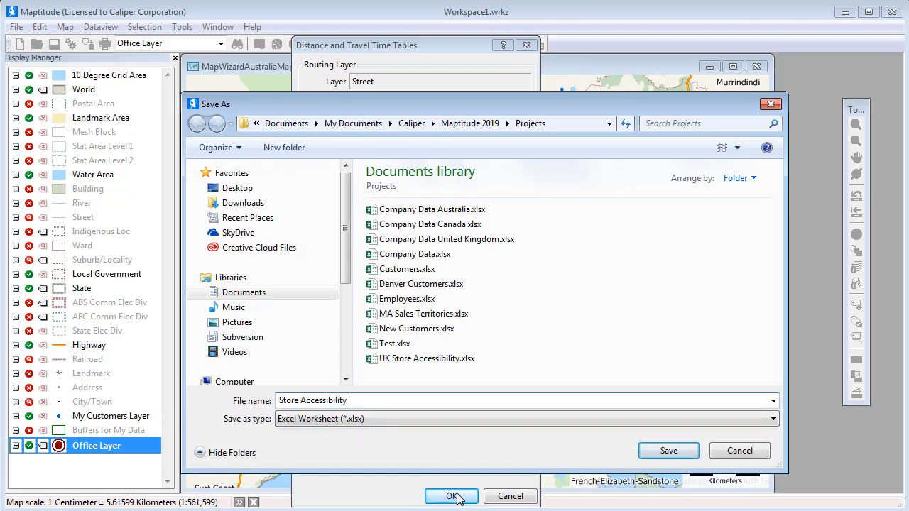
pyautogui.click(668, 452)
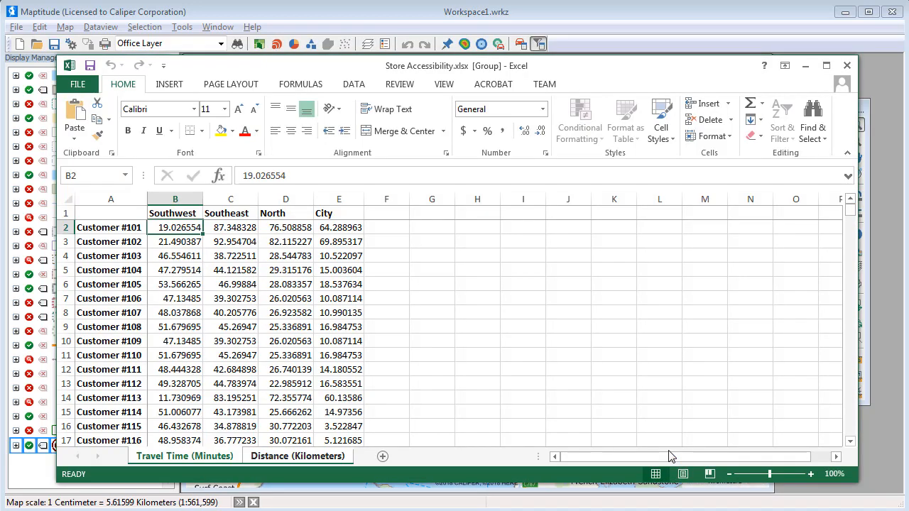
pyautogui.click(846, 65)
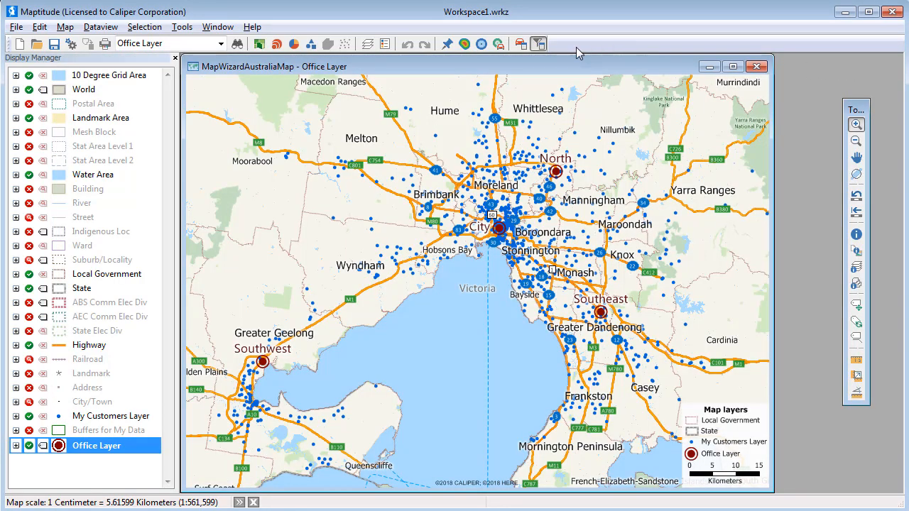
# Optimize the stop order of the route through the four offices starting and ending at City, and expand the directions from the first stop
pyautogui.click(520, 44)
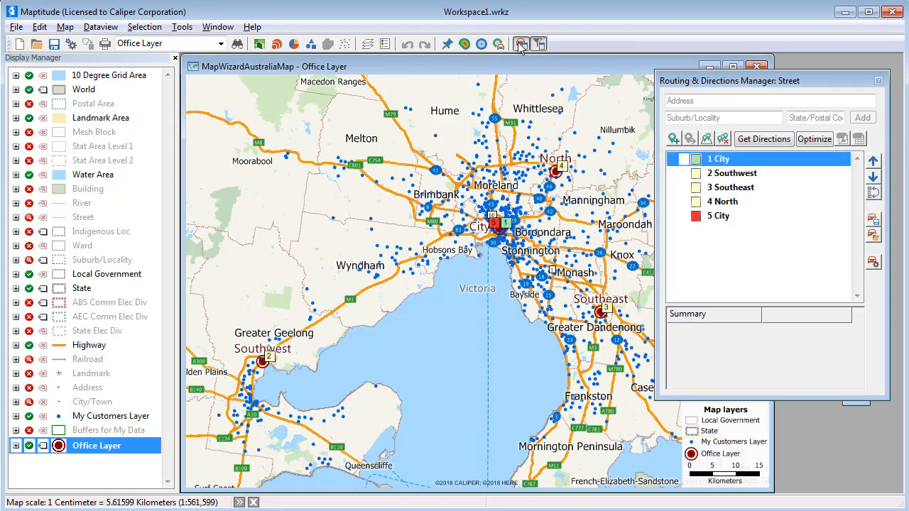
pyautogui.click(814, 139)
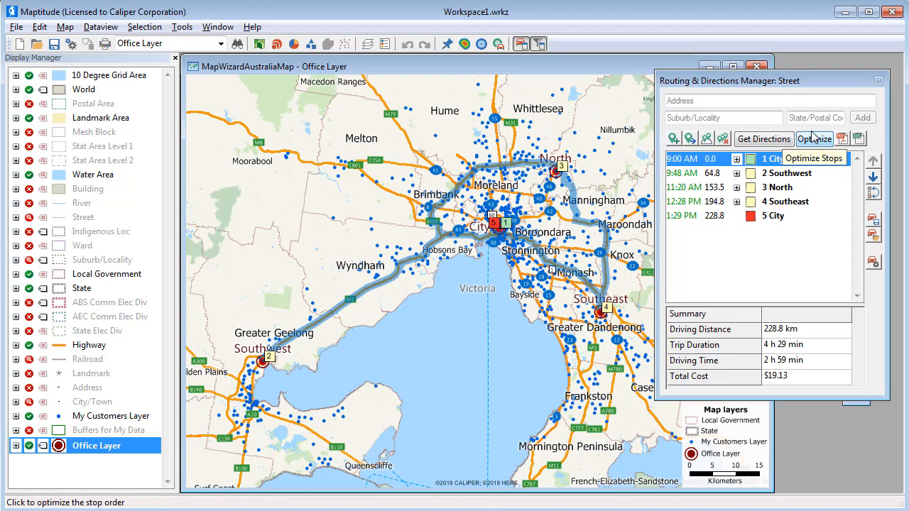
pyautogui.click(736, 159)
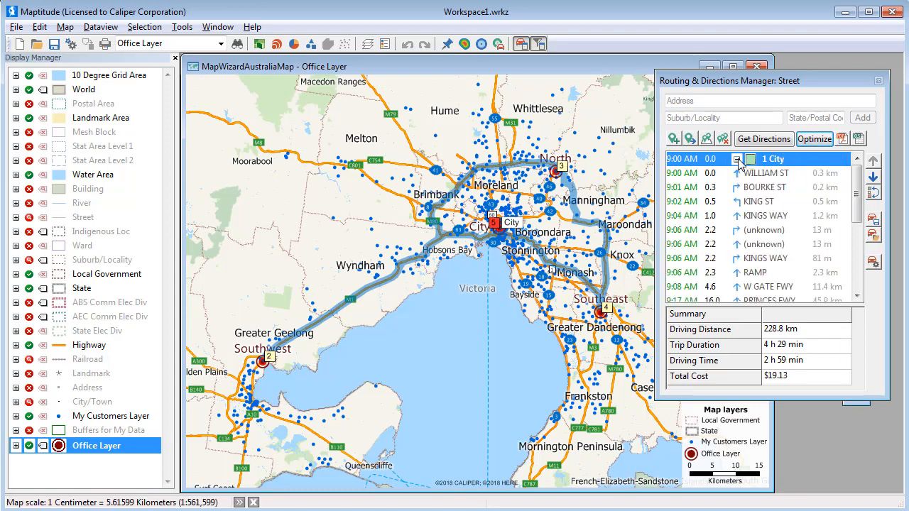
# Collapse the turn-by-turn directions listed under the first route stop, City
pyautogui.click(737, 159)
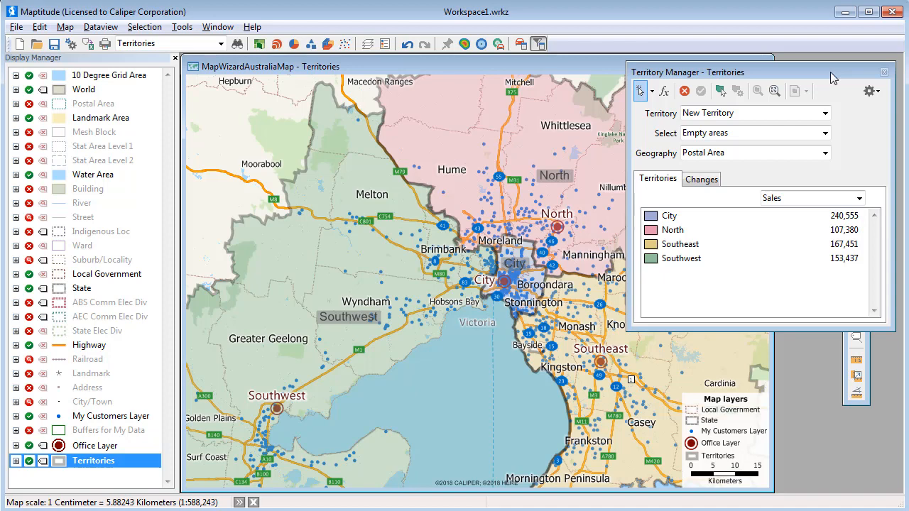
# Choose the North territory for editing, allow selecting any area while preventing overlapping territories, and show its sales changes
pyautogui.click(803, 112)
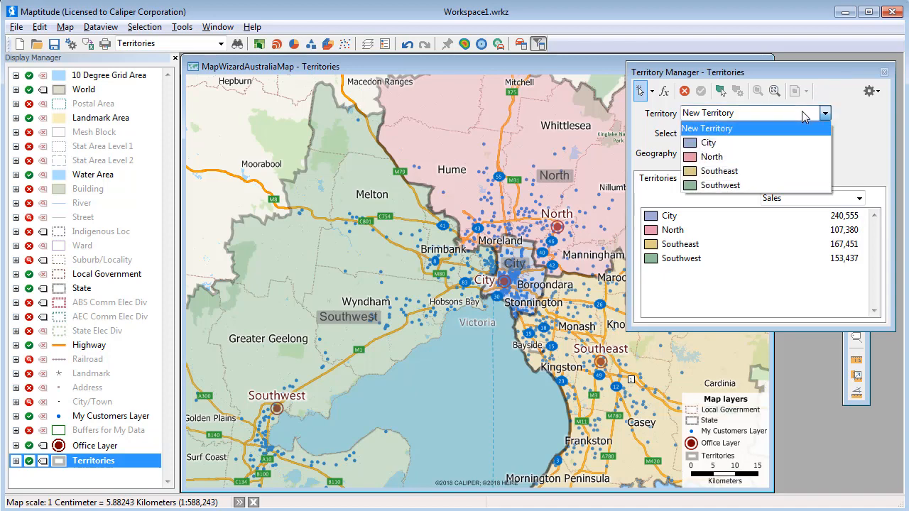
pyautogui.click(781, 157)
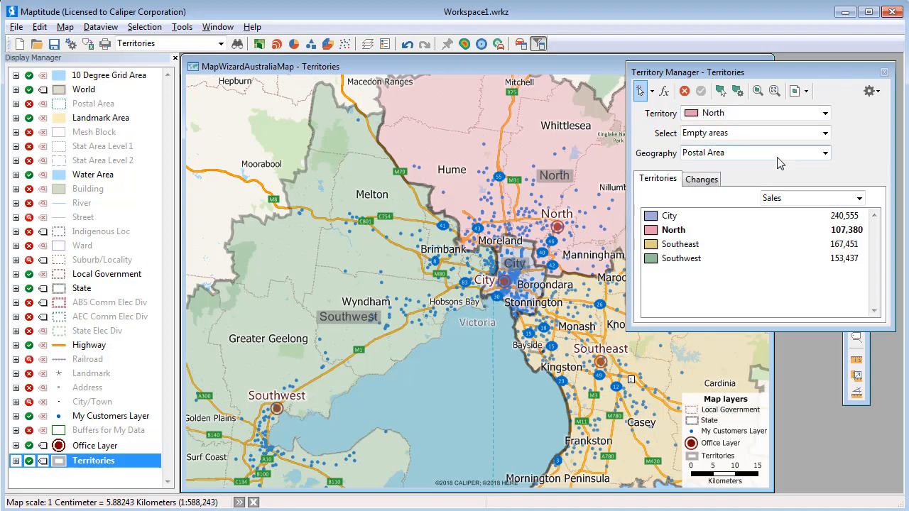
pyautogui.click(774, 135)
pyautogui.click(755, 161)
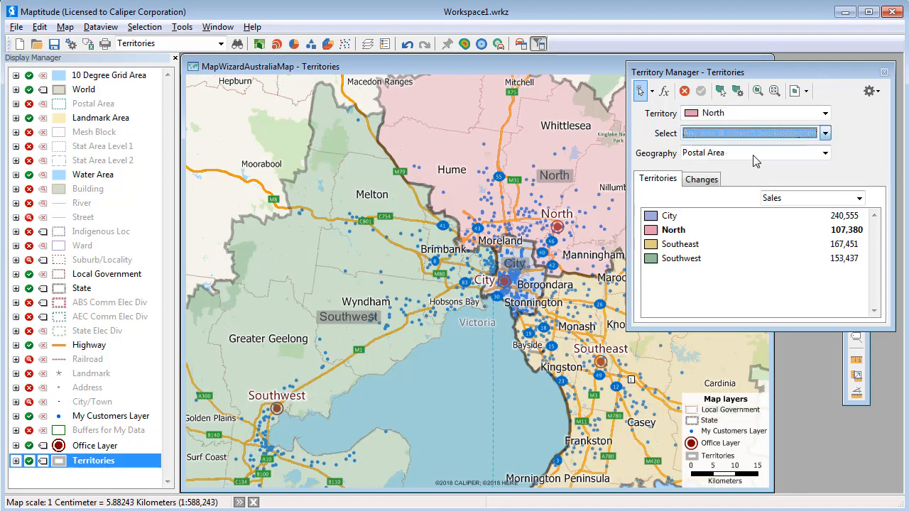
pyautogui.click(702, 182)
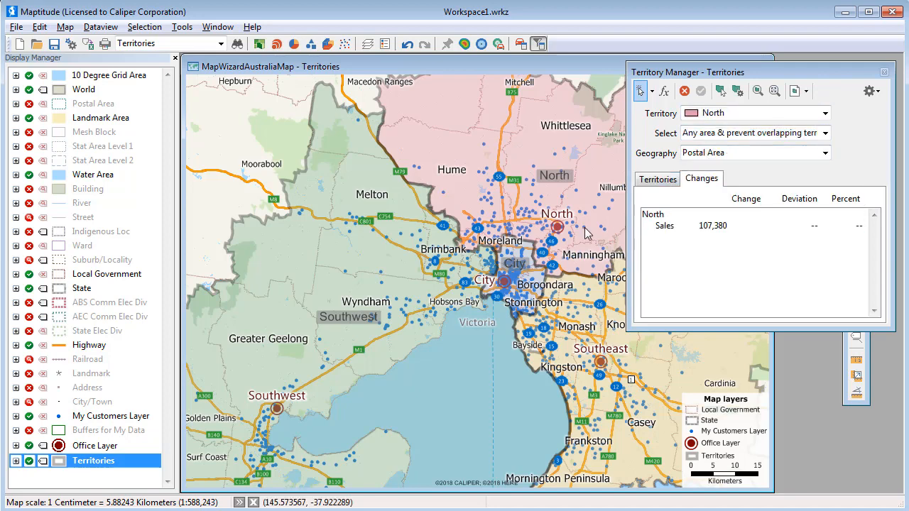
# Reassign the postal areas in the northern part of the City territory to North, apply the change and show all territories' sales
pyautogui.click(512, 246)
pyautogui.click(525, 249)
pyautogui.click(529, 258)
pyautogui.click(533, 267)
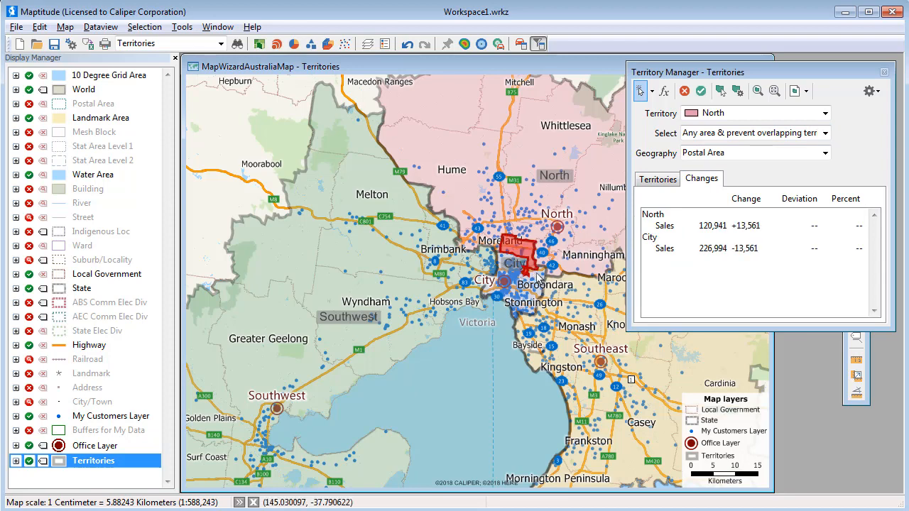
pyautogui.click(538, 279)
pyautogui.click(543, 275)
pyautogui.click(524, 268)
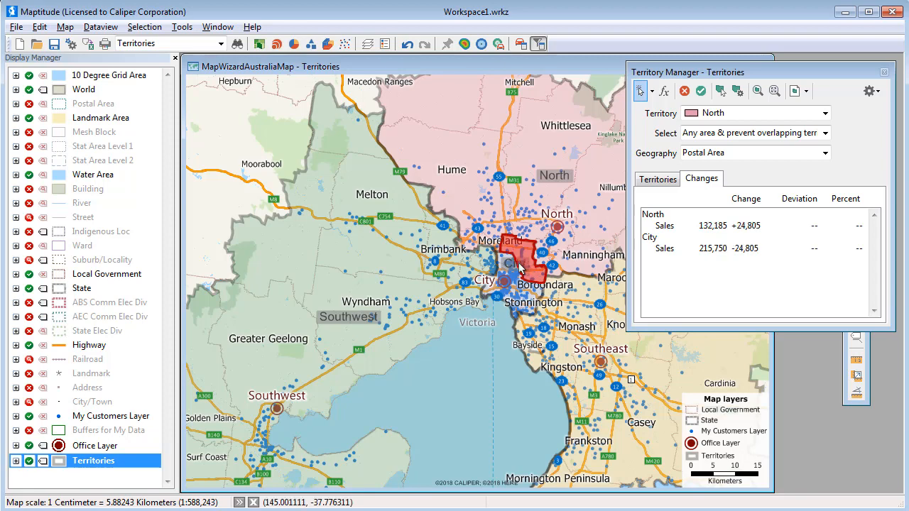
pyautogui.click(511, 265)
pyautogui.click(503, 260)
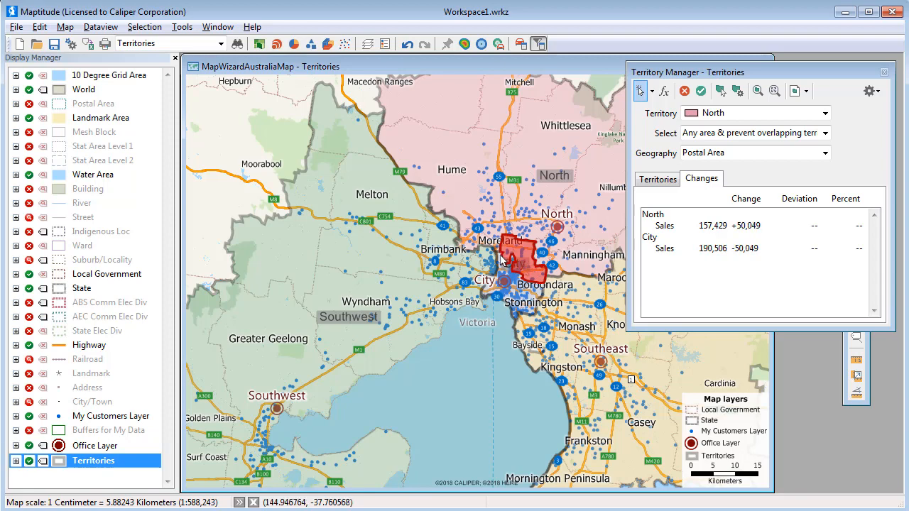
pyautogui.click(500, 257)
pyautogui.click(513, 261)
pyautogui.click(519, 276)
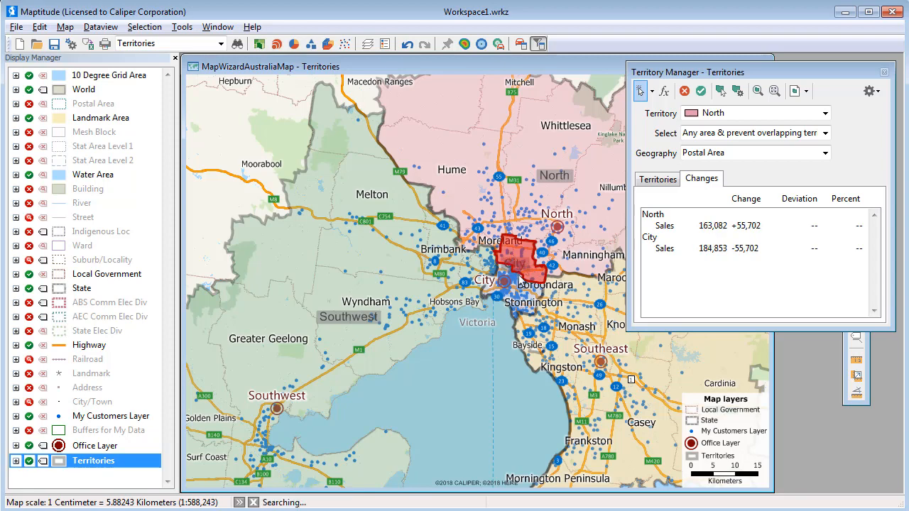
pyautogui.click(701, 92)
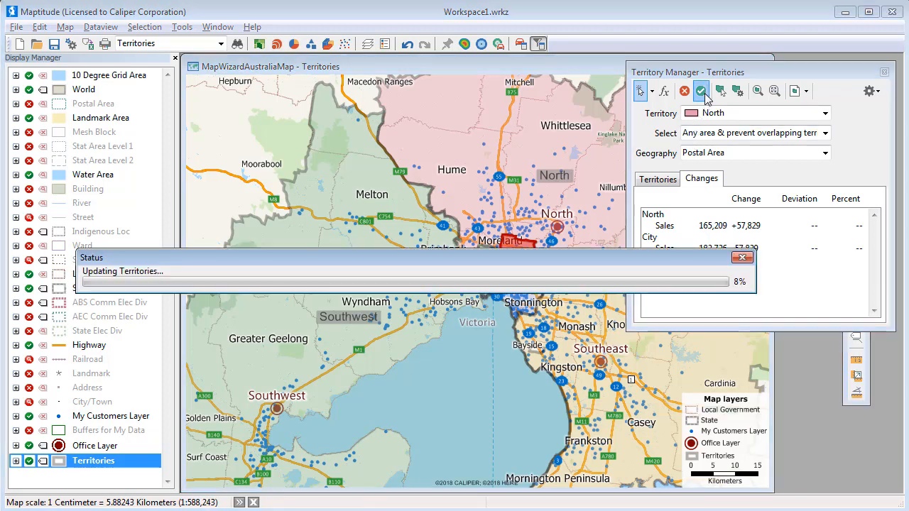
pyautogui.click(667, 181)
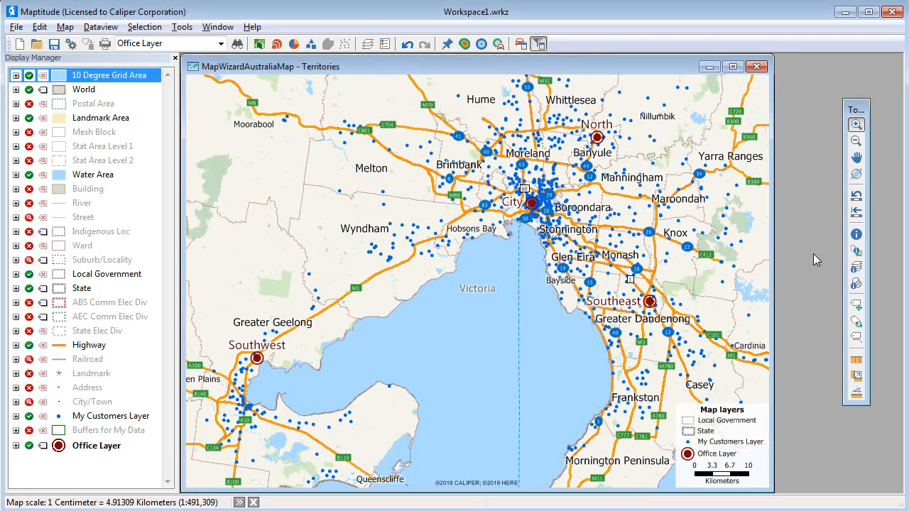
# Set up a Facility Location analysis with My Customers Layer as clients, Office Layer as candidates, no existing facilities and fastest routes up to 360 minutes
pyautogui.click(186, 30)
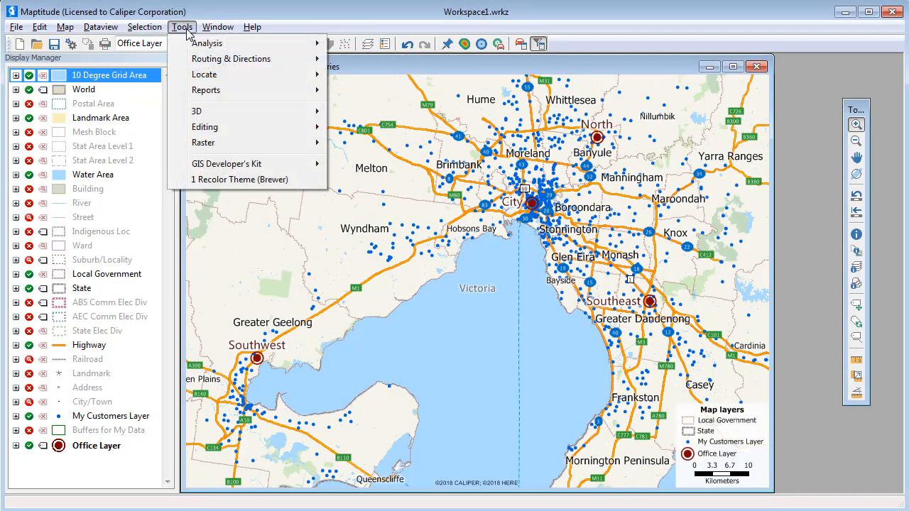
pyautogui.moveTo(207, 45)
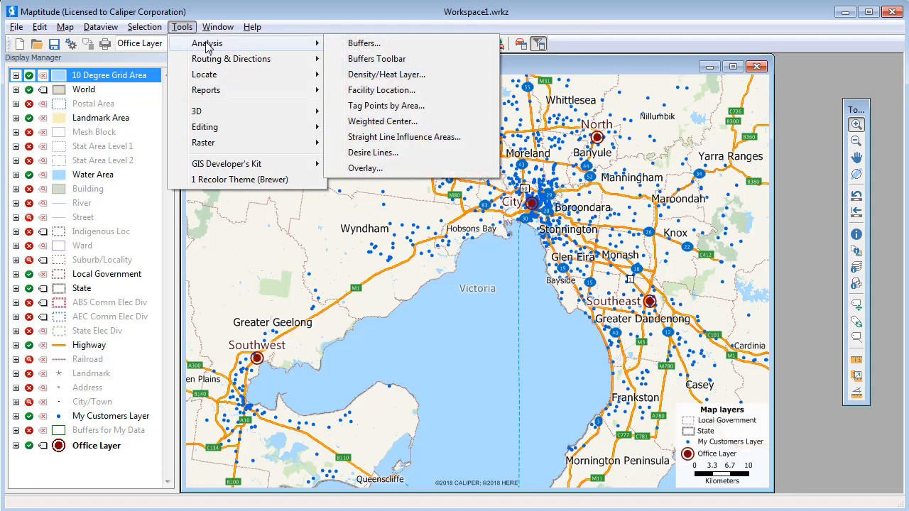
pyautogui.click(381, 90)
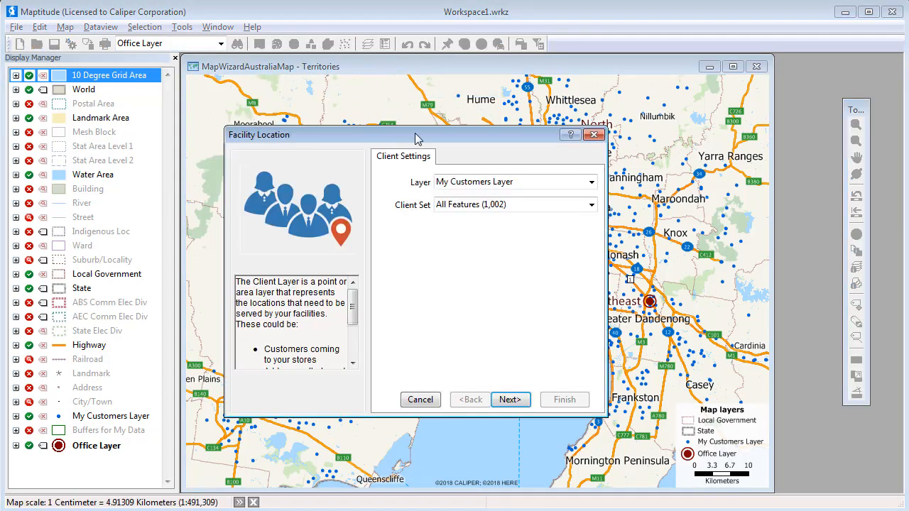
pyautogui.click(520, 401)
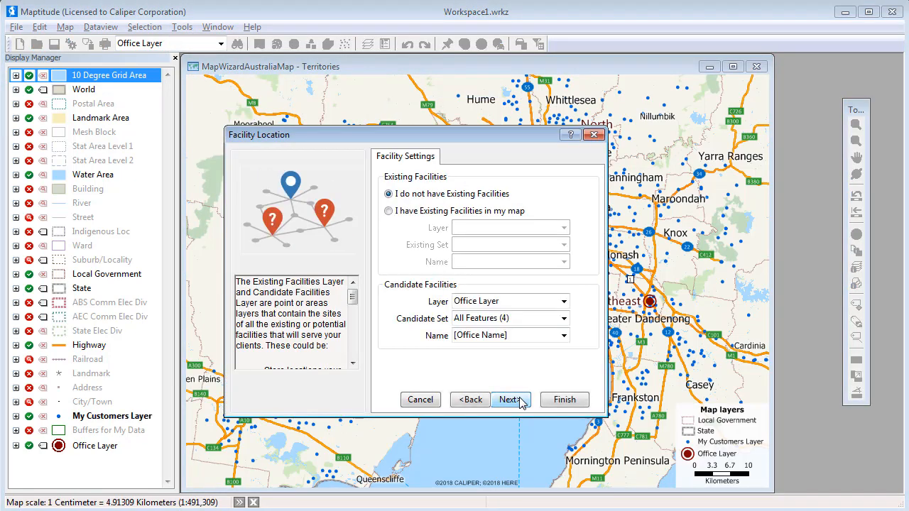
pyautogui.click(520, 401)
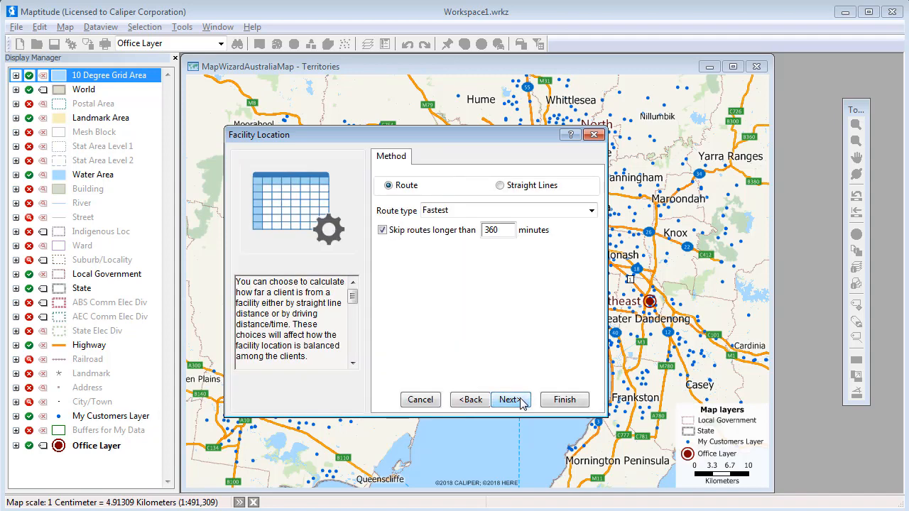
pyautogui.click(510, 400)
# Set the number of new facilities to 3, weight best overall service by Sales, and run the facility location analysis
pyautogui.doubleClick(437, 193)
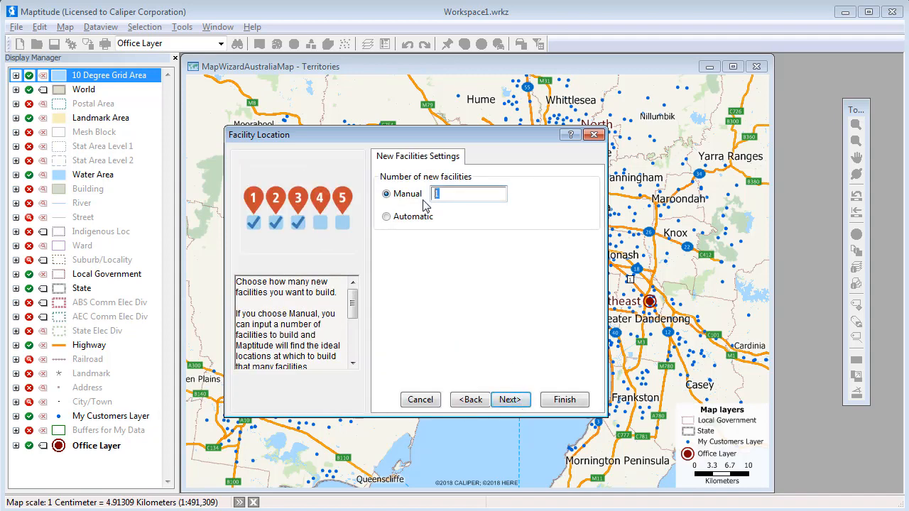
pyautogui.write('3')
pyautogui.click(527, 400)
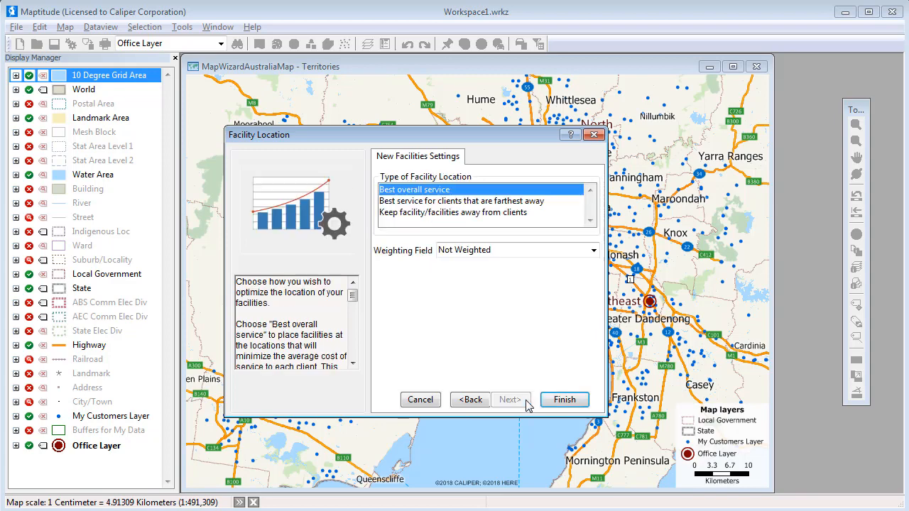
pyautogui.click(507, 251)
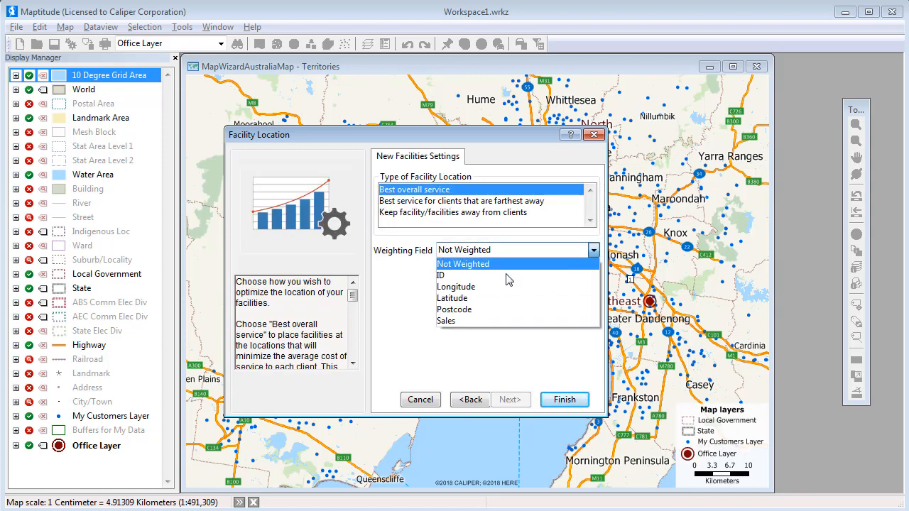
pyautogui.click(505, 321)
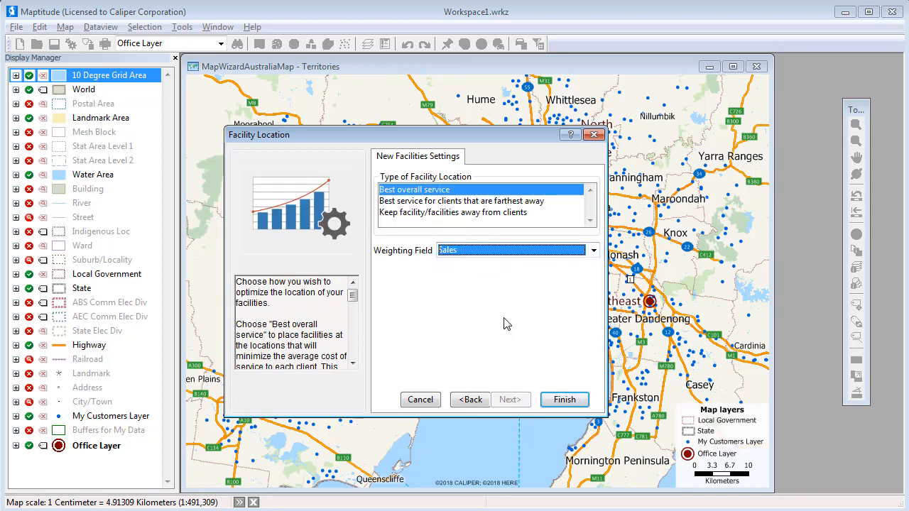
pyautogui.click(561, 400)
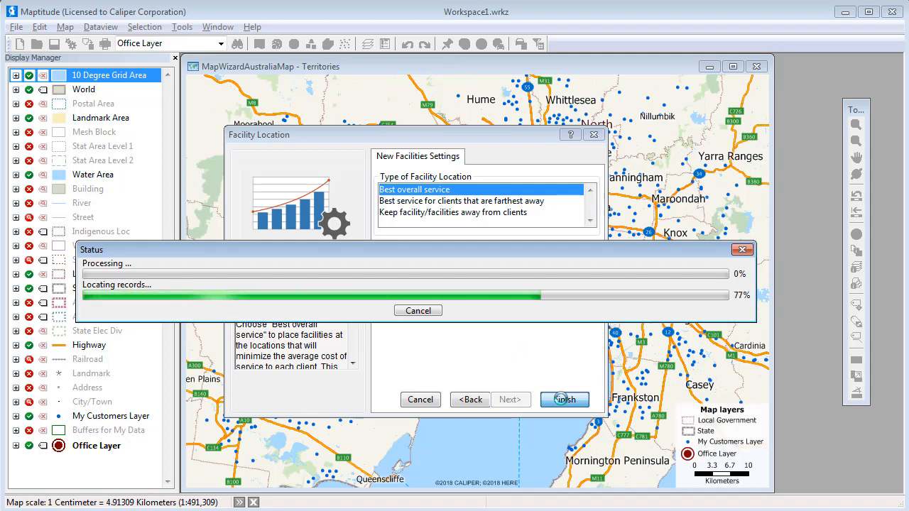